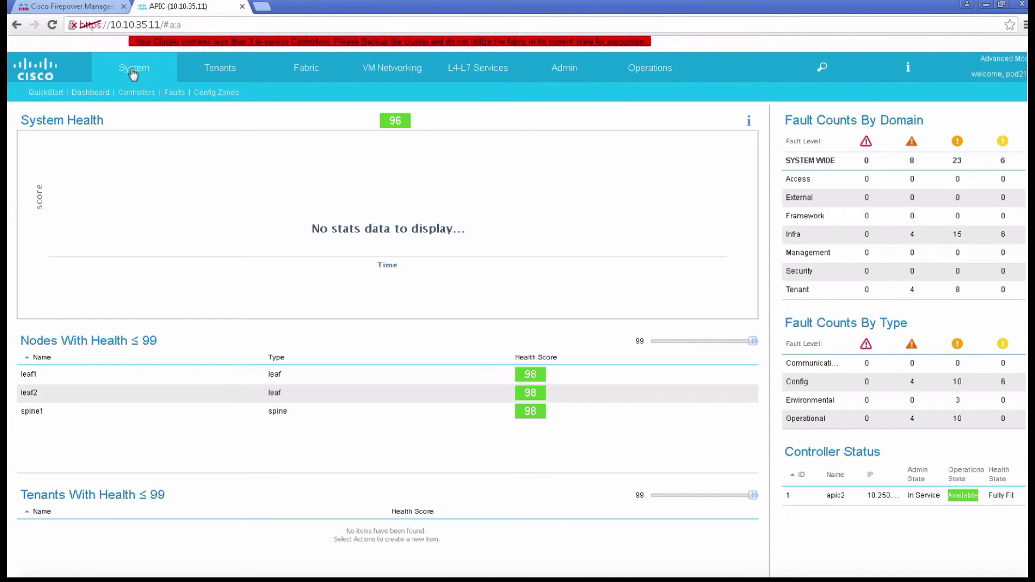
# Step: From the Tenants tab, search 'po' and open tenant pod21's dashboard
pyautogui.click(224, 70)
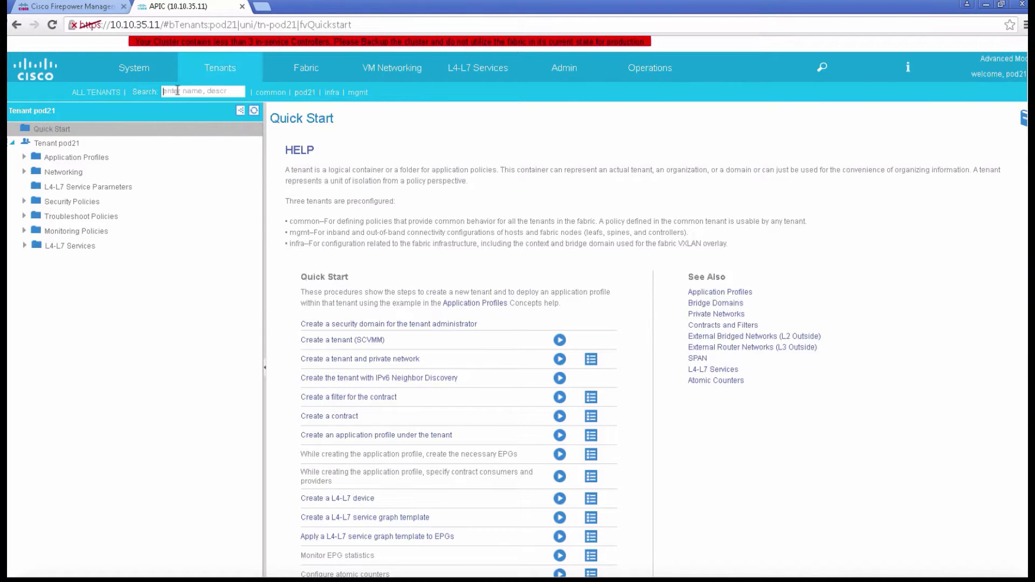
pyautogui.click(178, 91)
pyautogui.write('pod21')
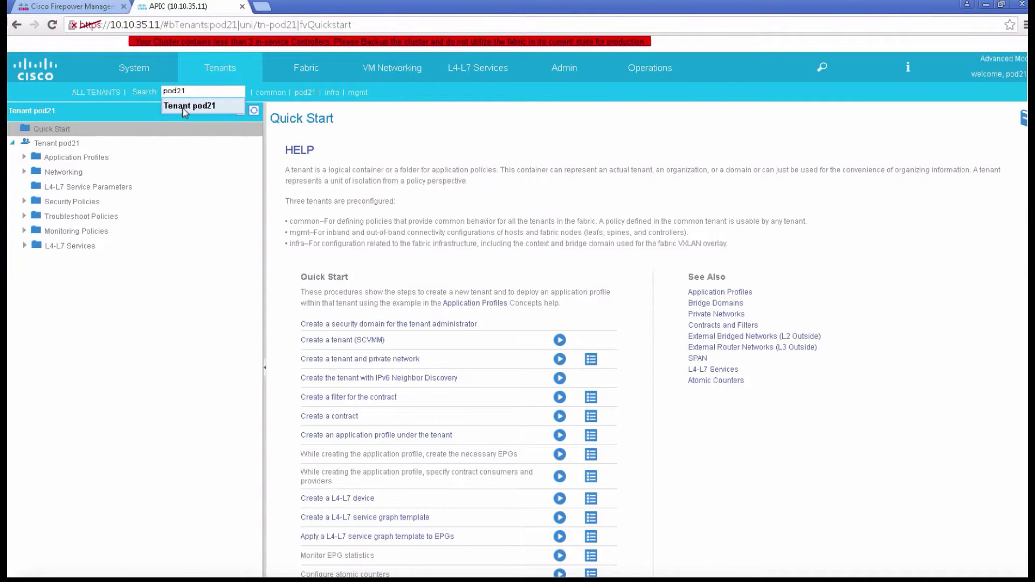
pyautogui.click(183, 107)
# Step: Show tenant pod21's folders, view the aprof profile topology, and expand L4-L7 Services
pyautogui.click(36, 145)
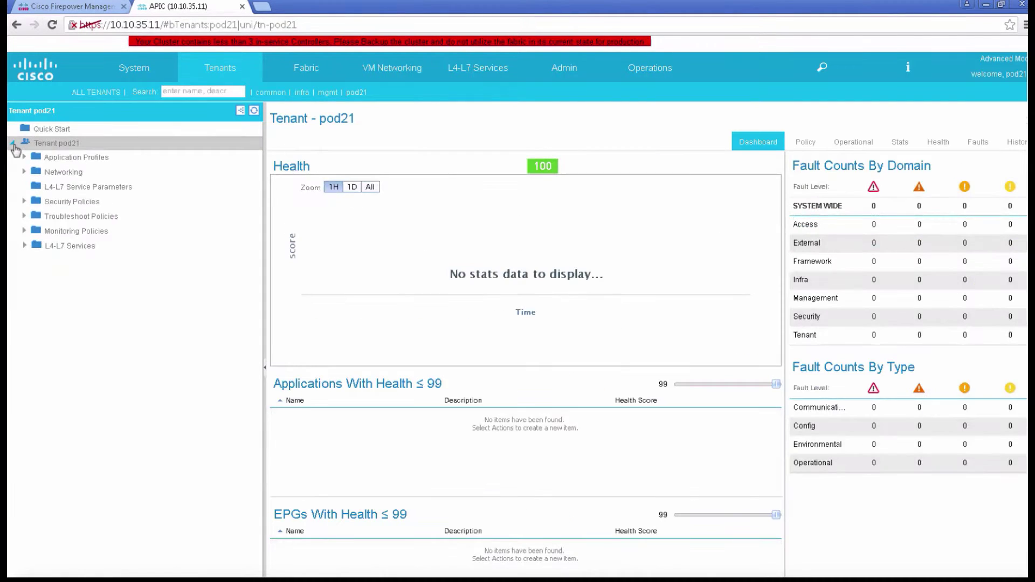
pyautogui.click(13, 143)
pyautogui.click(13, 144)
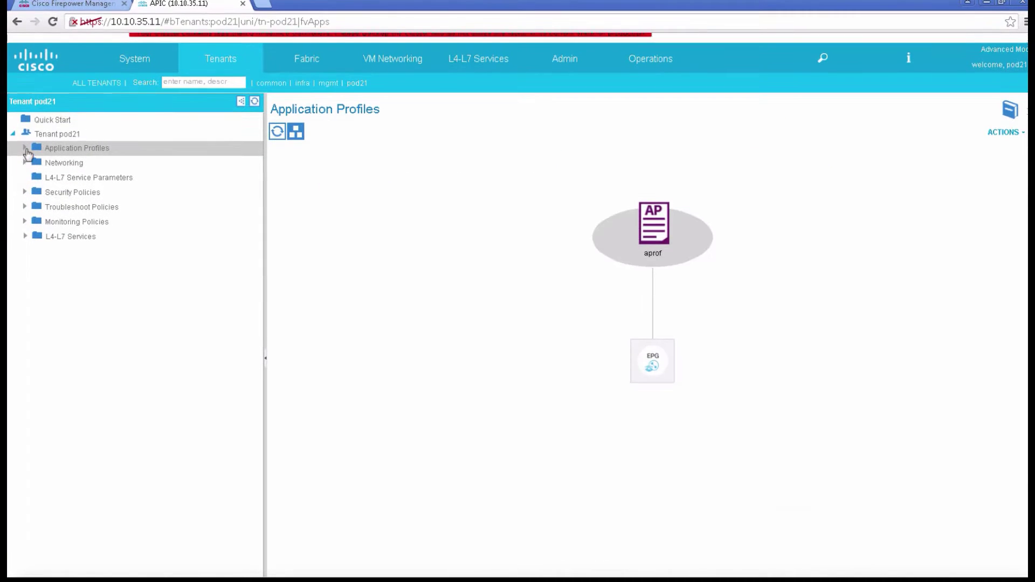
pyautogui.click(37, 168)
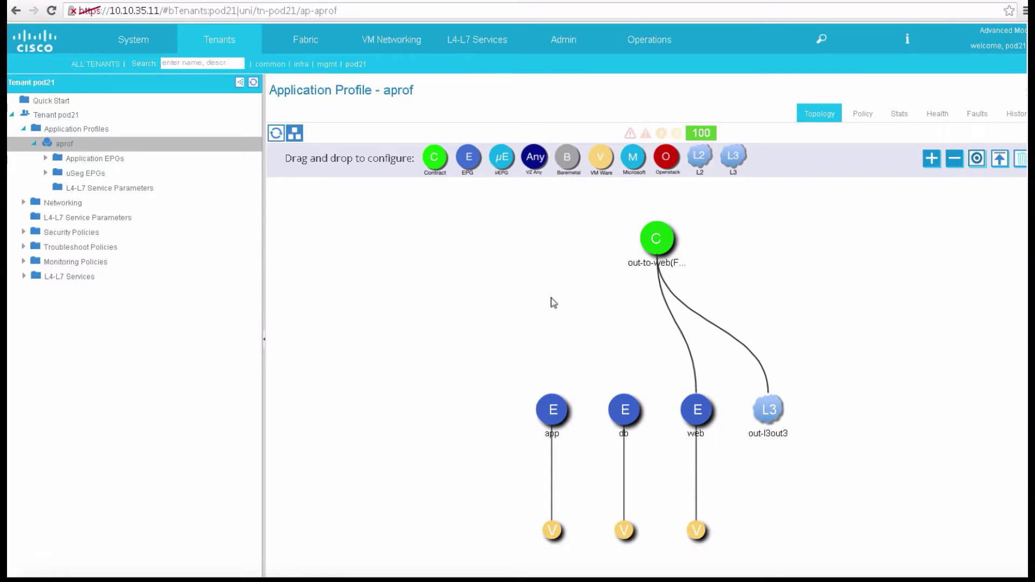
pyautogui.click(24, 276)
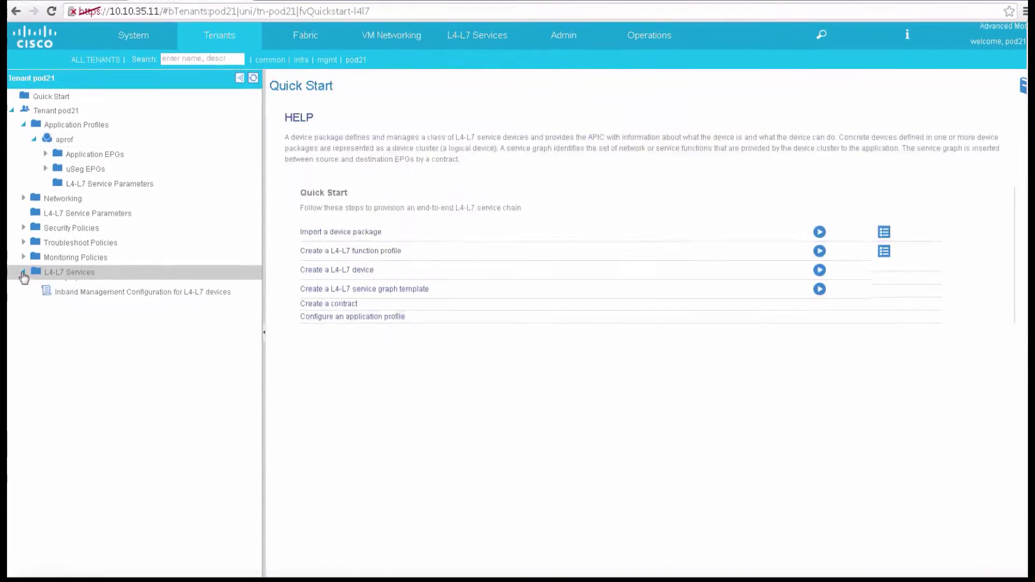
# Step: Launch the Create L4-L7 Devices wizard from the L4-L7 Devices folder's context menu
pyautogui.click(35, 340)
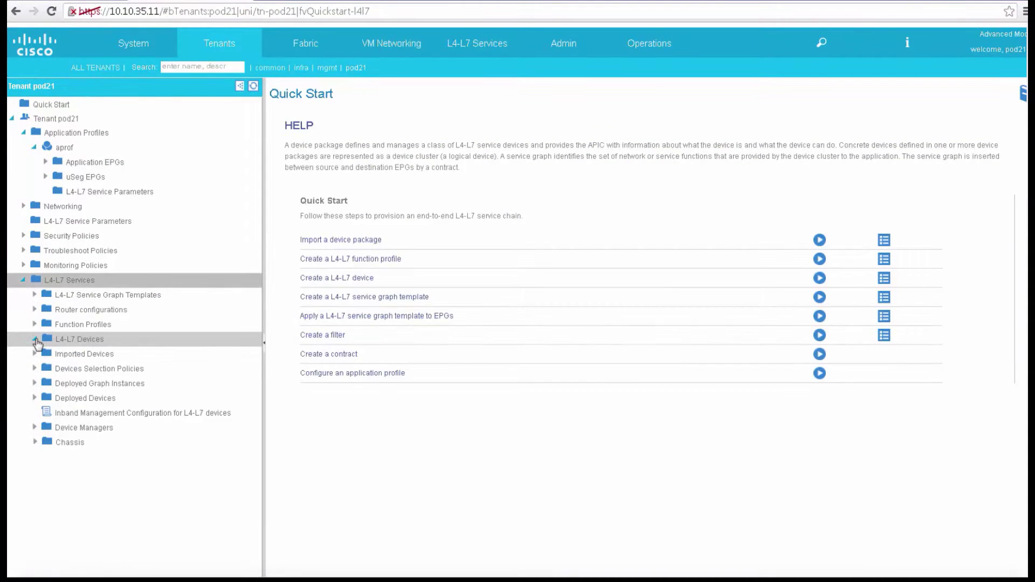
pyautogui.rightClick(62, 340)
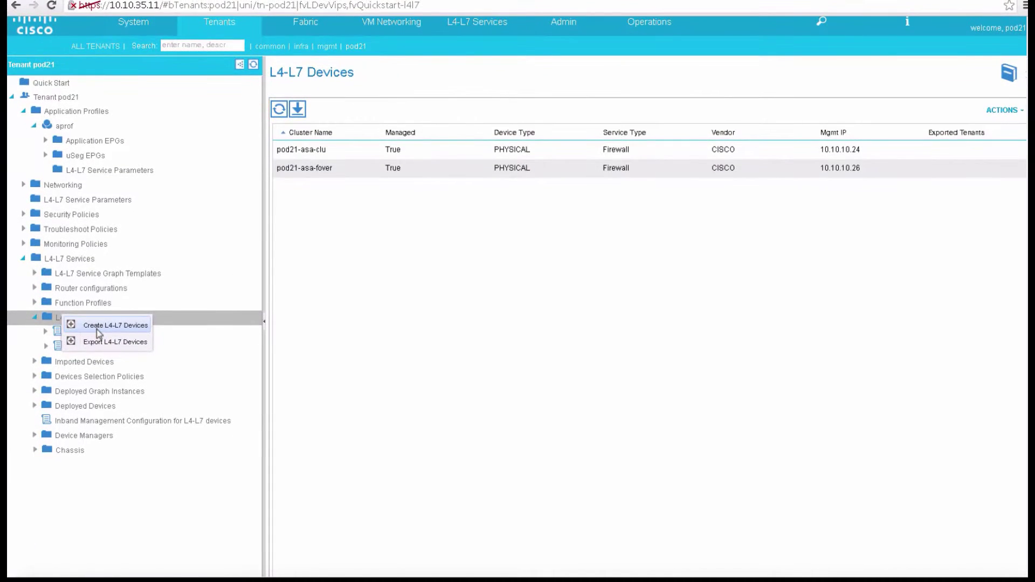
pyautogui.click(96, 329)
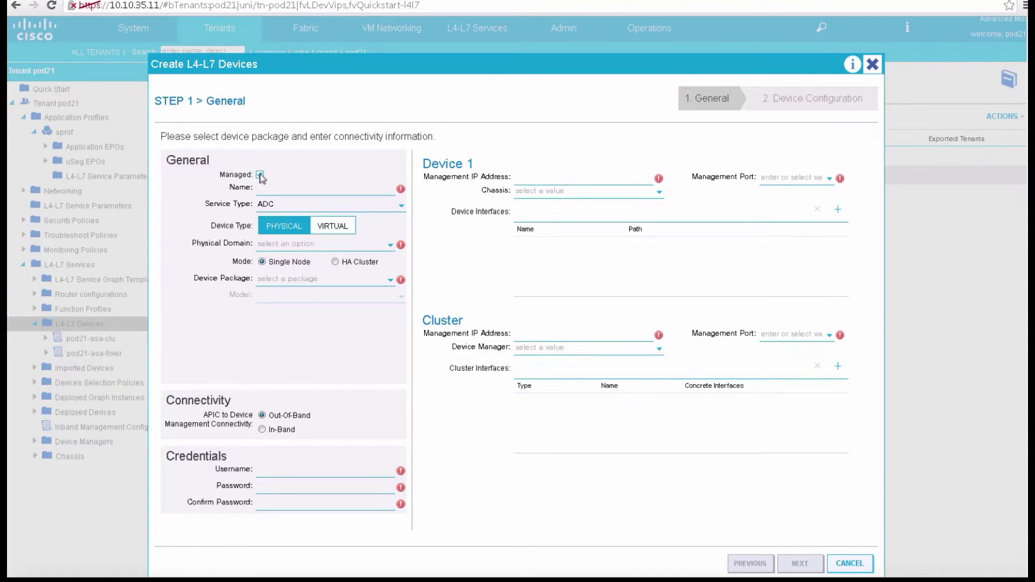
# Step: Define unmanaged virtual device pod21-vftd-fover: service type Other, VMM lab-vmm2, HA Cluster, GoTo
pyautogui.click(260, 175)
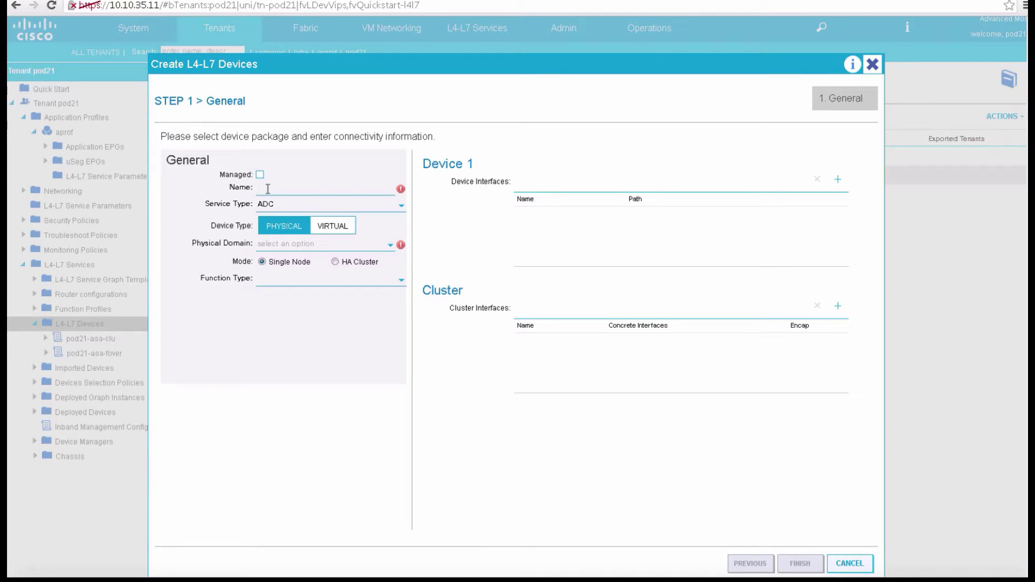
pyautogui.click(268, 188)
pyautogui.write('pod21-vftd-fover')
pyautogui.click(325, 228)
pyautogui.click(325, 210)
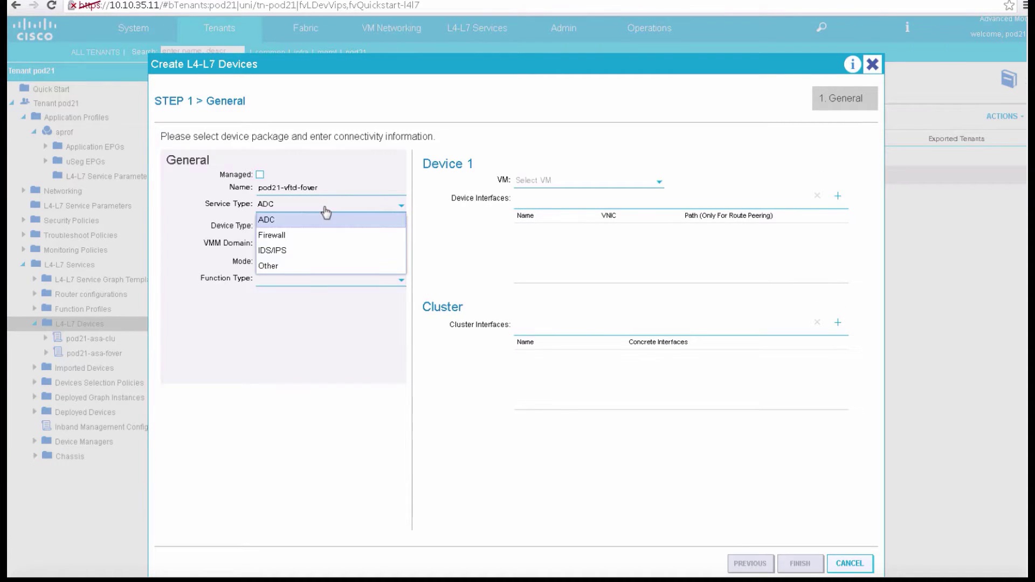
pyautogui.click(291, 268)
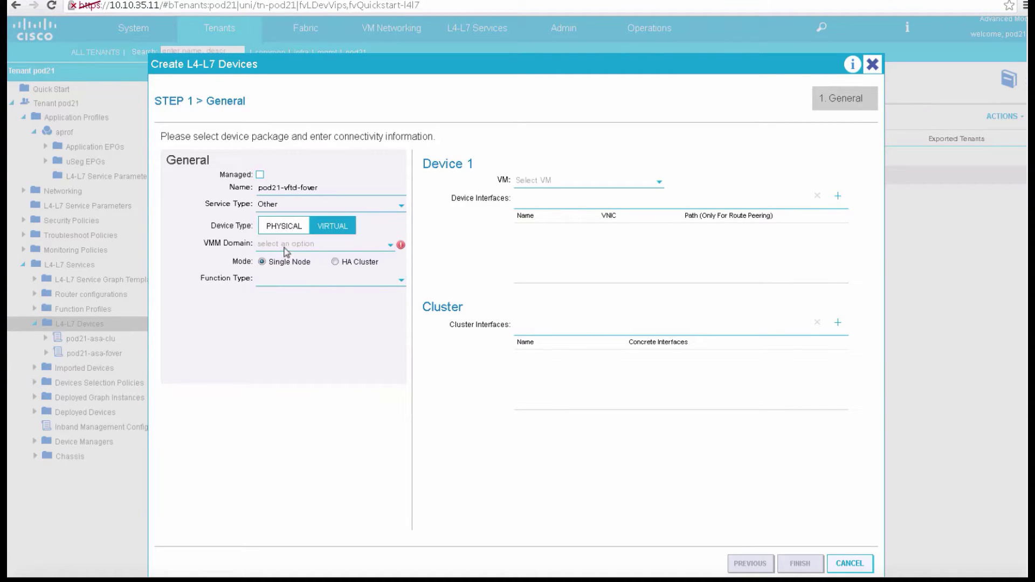
pyautogui.click(285, 246)
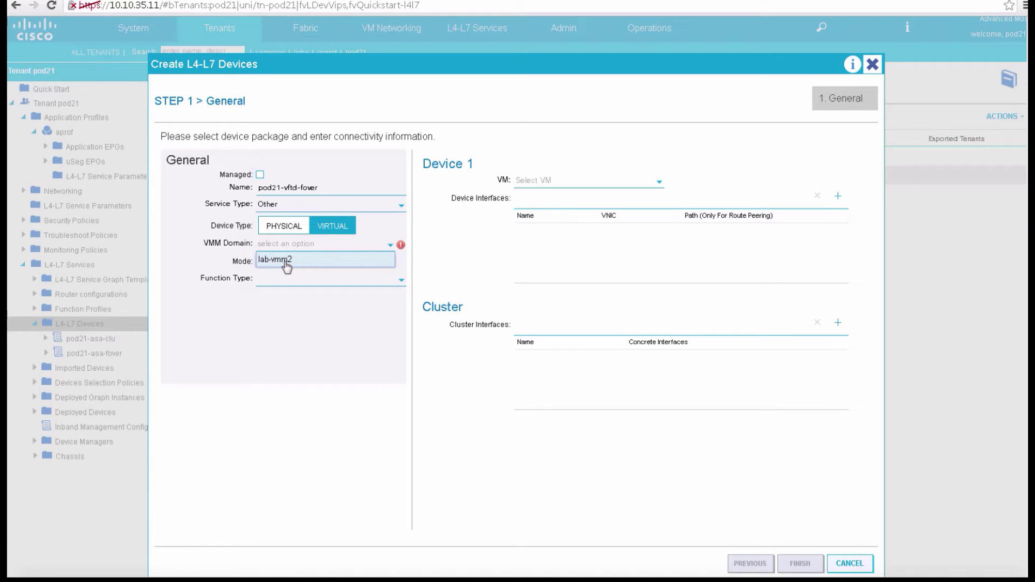
pyautogui.click(286, 261)
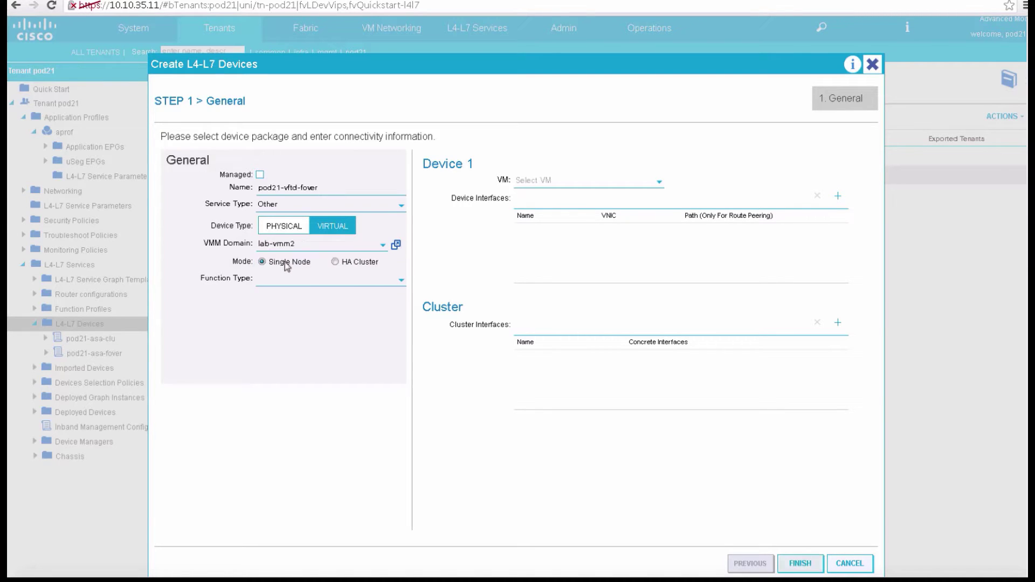
pyautogui.click(336, 262)
pyautogui.click(357, 283)
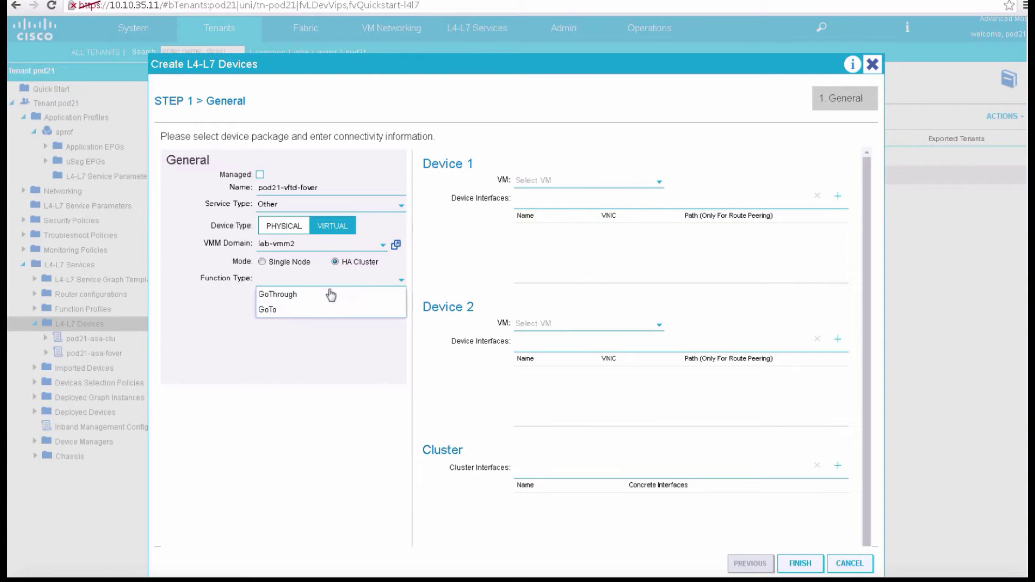
pyautogui.click(300, 311)
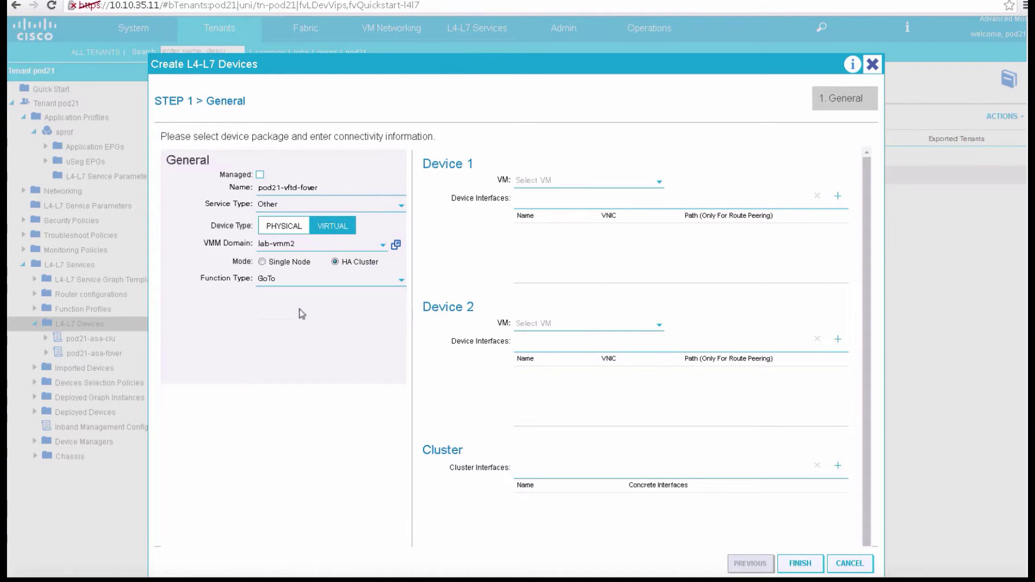
# Step: Set Device 1 VM to lab-vc2/ACISEC-vFTD1-pod21 and Device 2 VM to lab-vc2/ACISEC-vFTD2-pod21
pyautogui.click(601, 182)
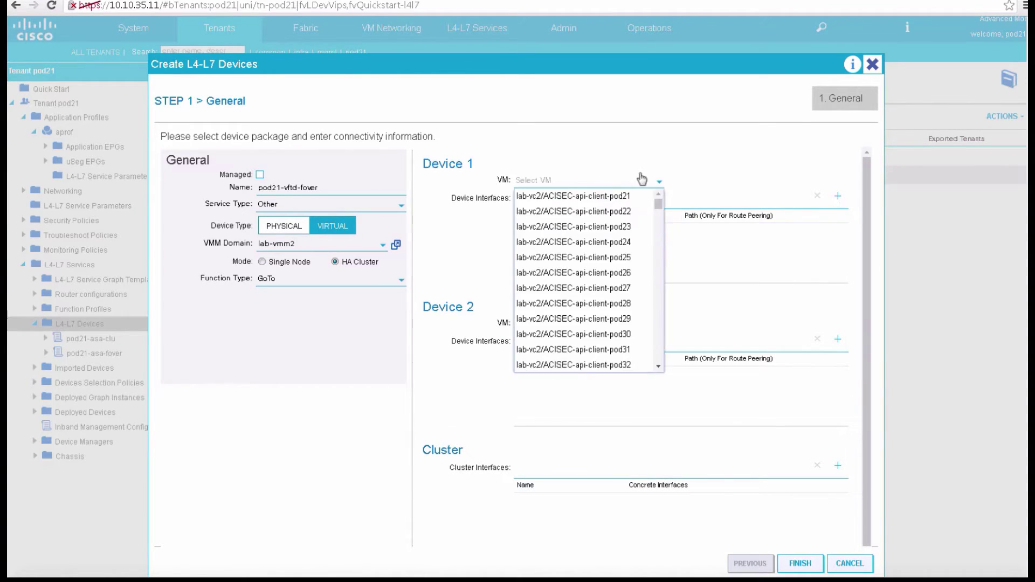
pyautogui.moveTo(654, 203); pyautogui.dragTo(653, 319)
pyautogui.scroll(-10, 658, 264)
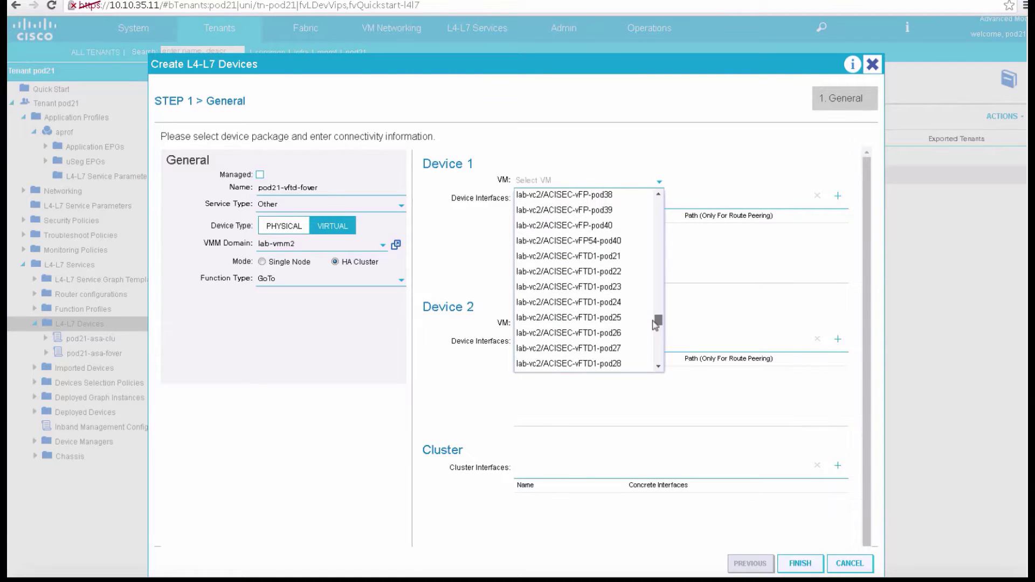
pyautogui.click(610, 257)
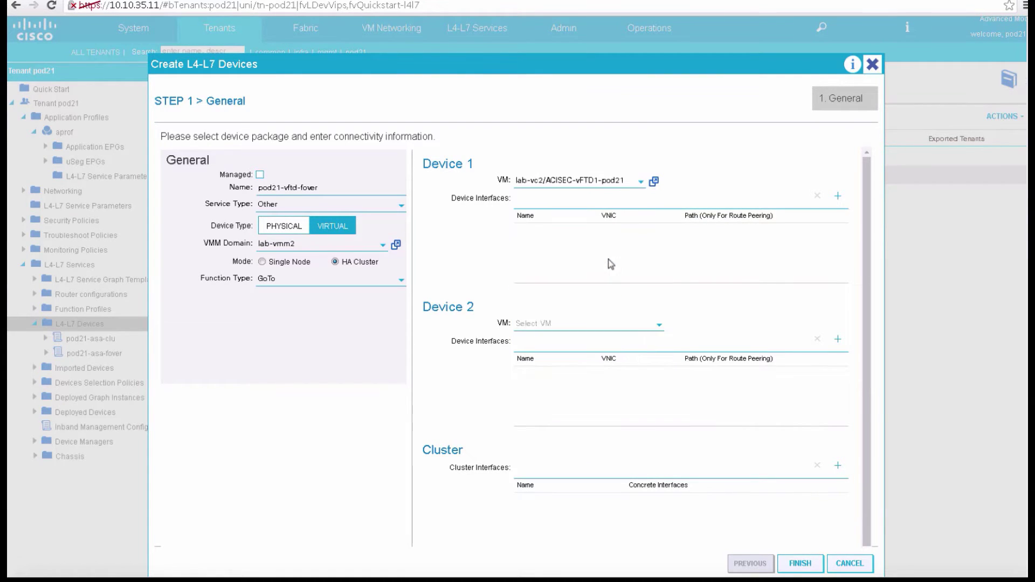
pyautogui.click(596, 329)
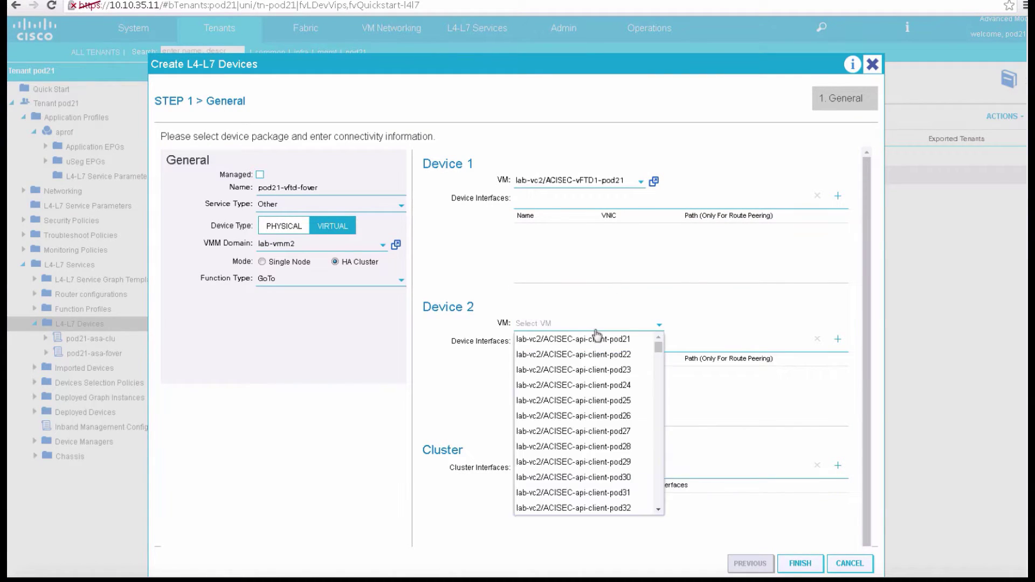
pyautogui.moveTo(662, 353); pyautogui.dragTo(664, 479)
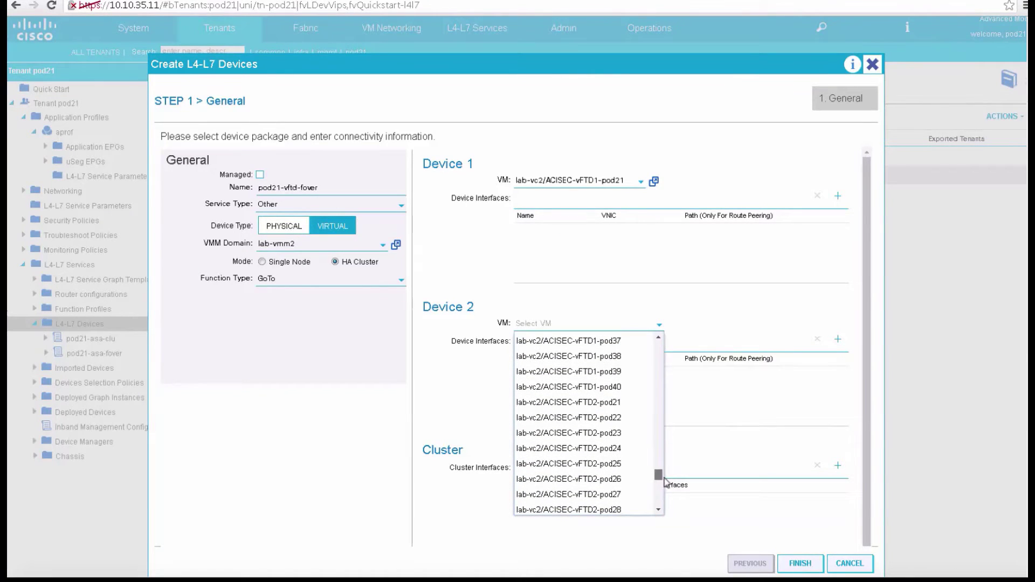
pyautogui.click(631, 409)
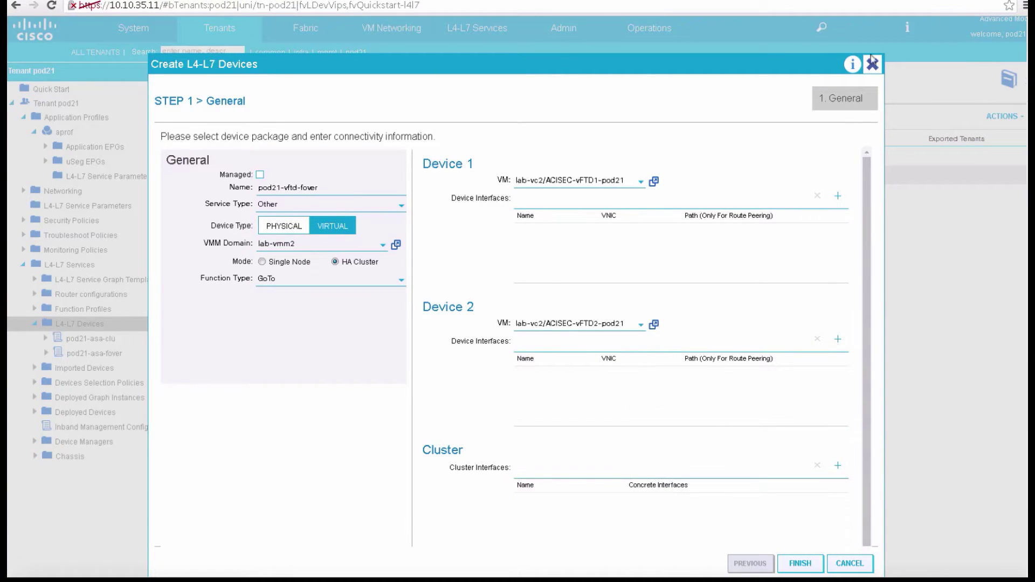
# Step: Give Device 1 interfaces APP on Network adapter 2 and DB on Network adapter 3
pyautogui.click(839, 197)
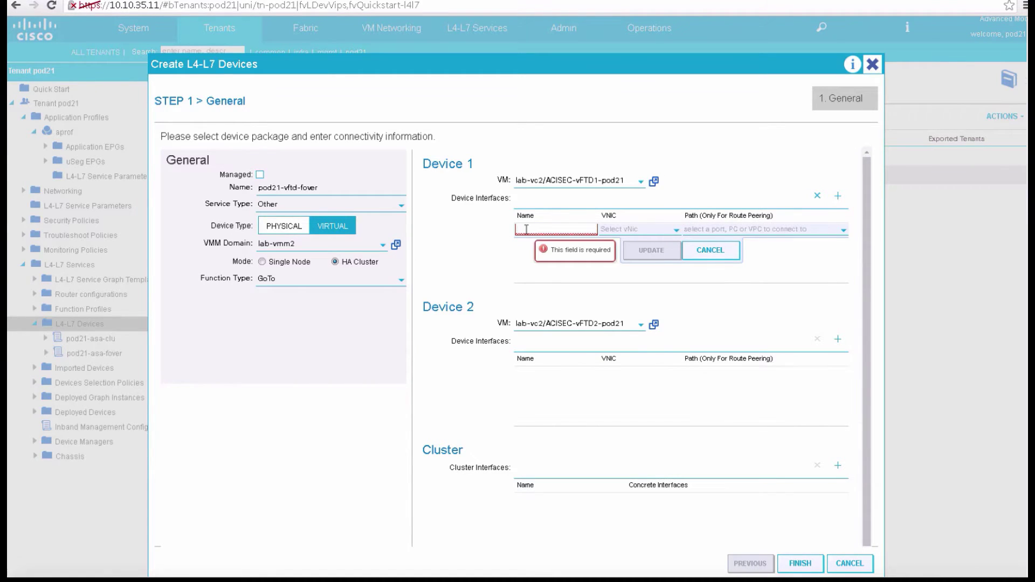
pyautogui.click(526, 229)
pyautogui.write('APP')
pyautogui.click(608, 232)
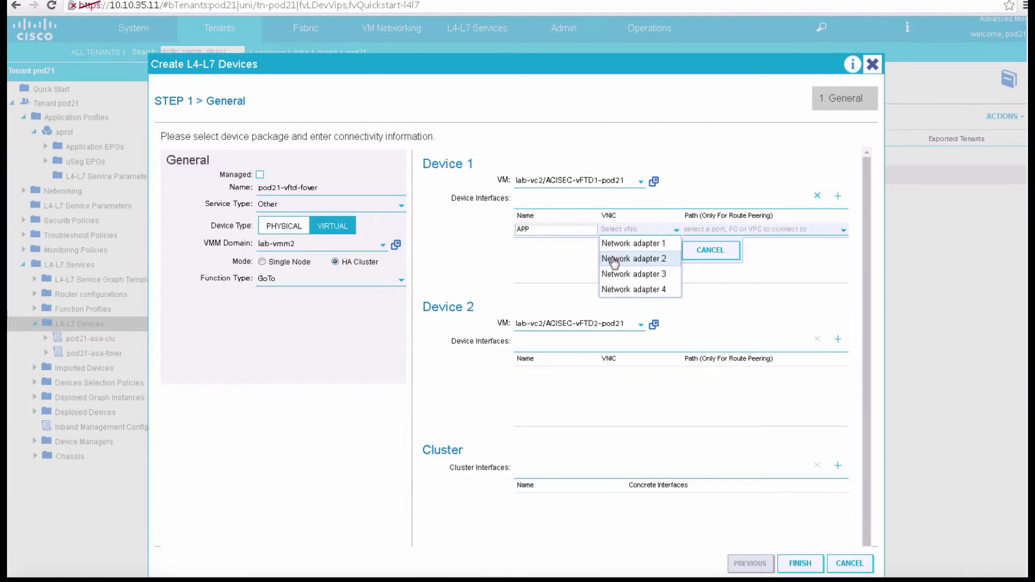
pyautogui.click(614, 260)
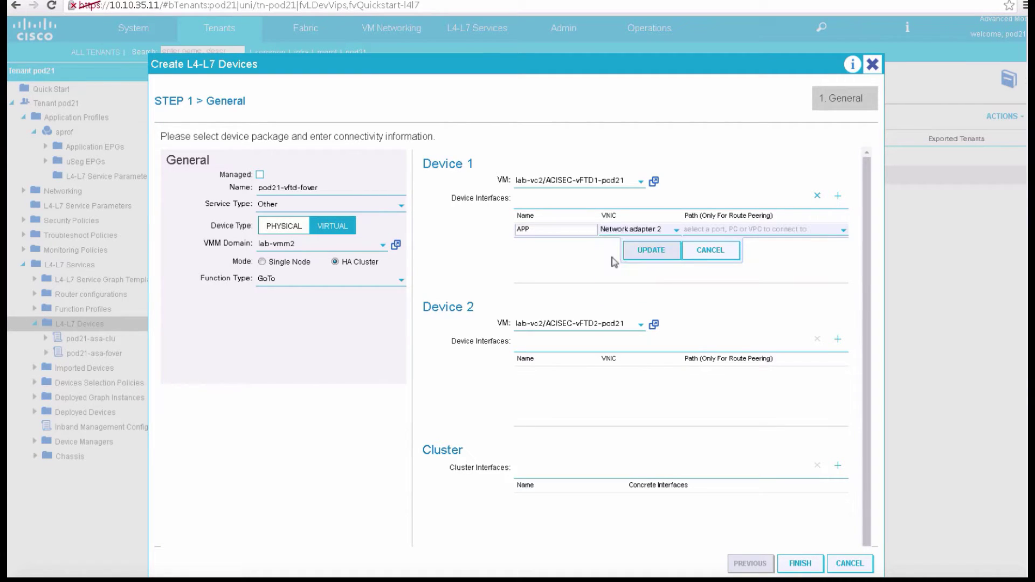
pyautogui.click(637, 253)
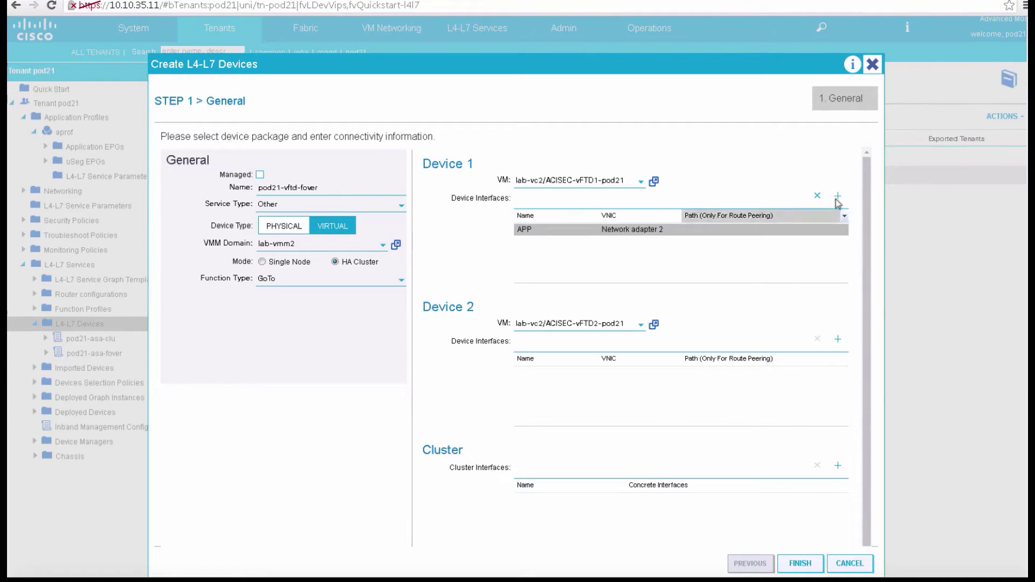
pyautogui.click(838, 198)
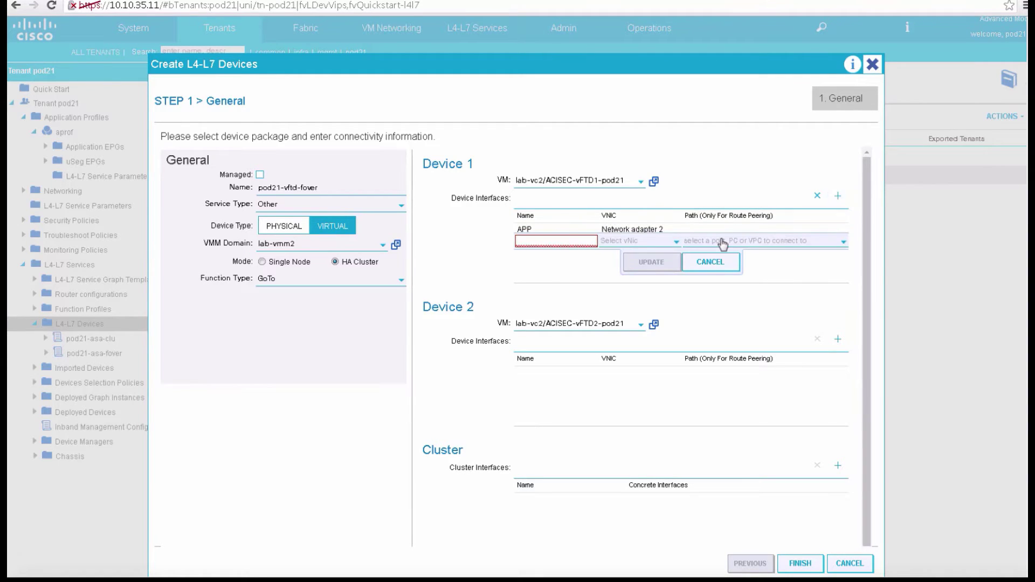
pyautogui.click(559, 242)
pyautogui.write('DB')
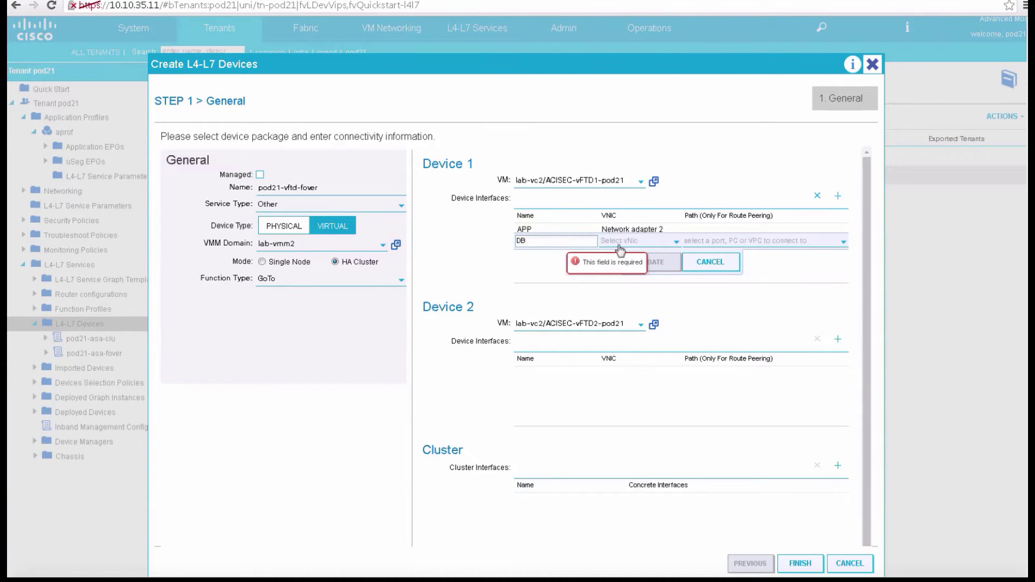
pyautogui.click(620, 241)
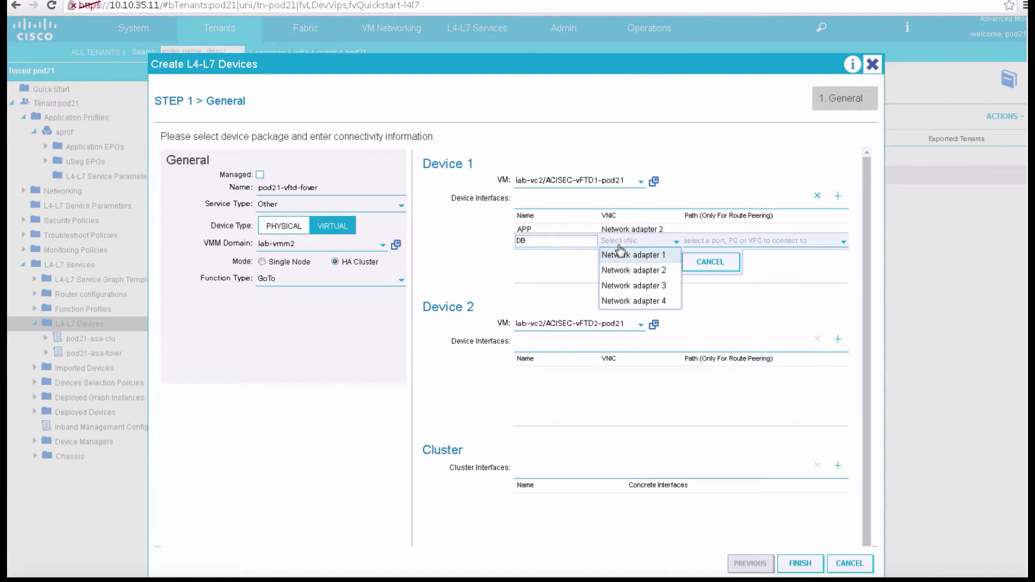
pyautogui.click(632, 288)
pyautogui.click(649, 263)
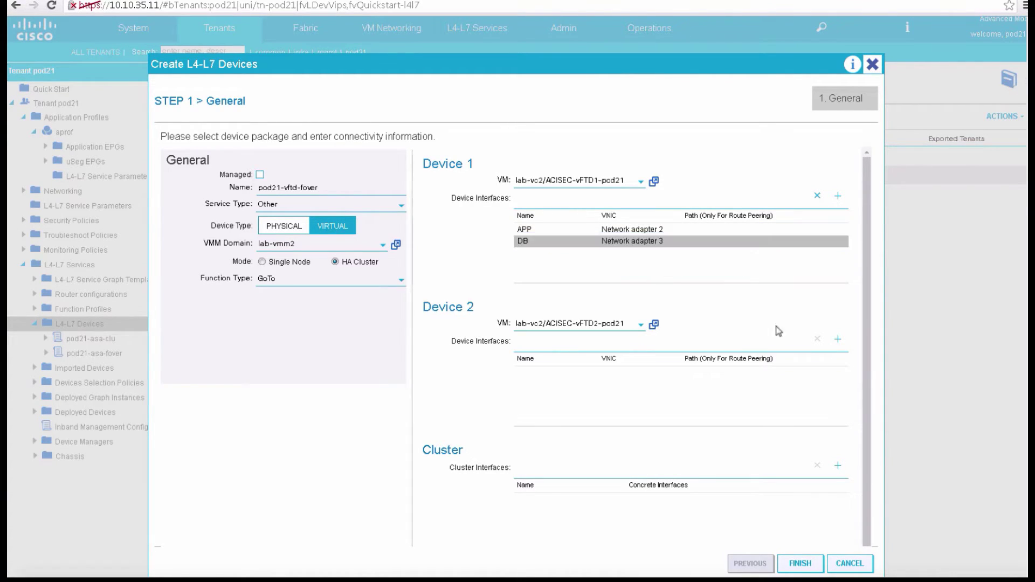
# Step: Give Device 2 interfaces APP on Network adapter 2 and DB on Network adapter 3
pyautogui.click(839, 342)
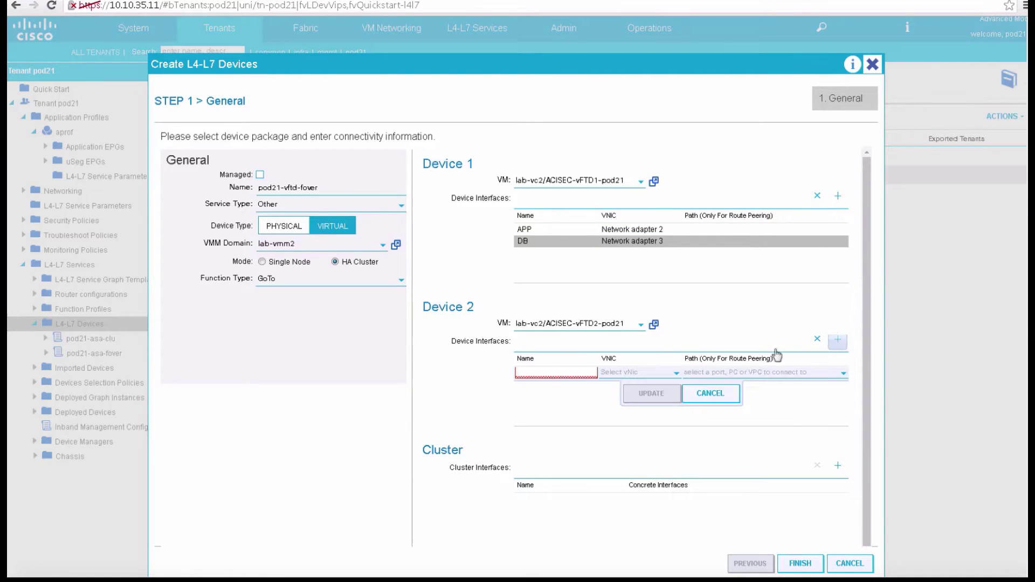
pyautogui.click(541, 371)
pyautogui.write('APP')
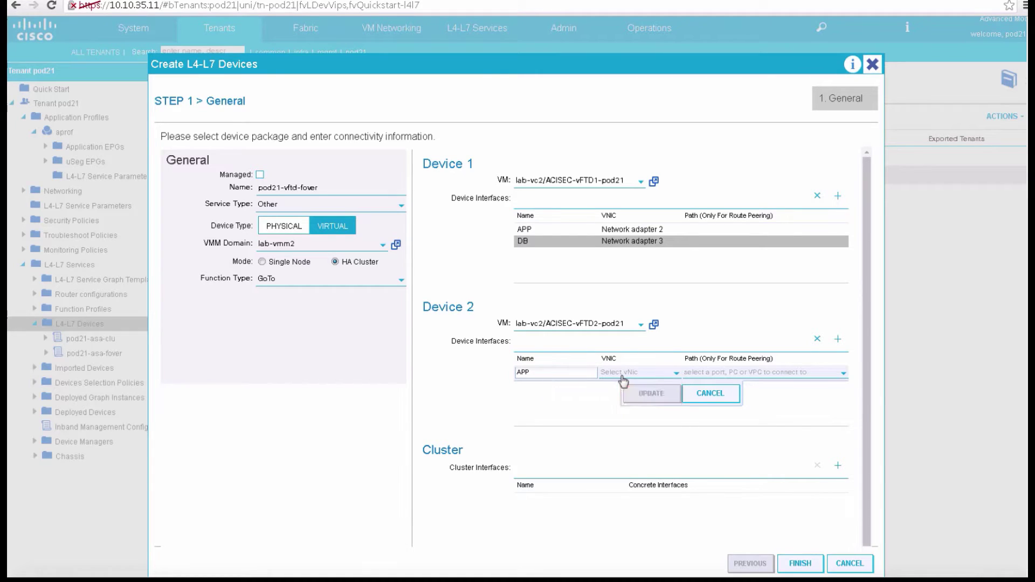
pyautogui.click(620, 372)
pyautogui.click(624, 402)
pyautogui.click(647, 393)
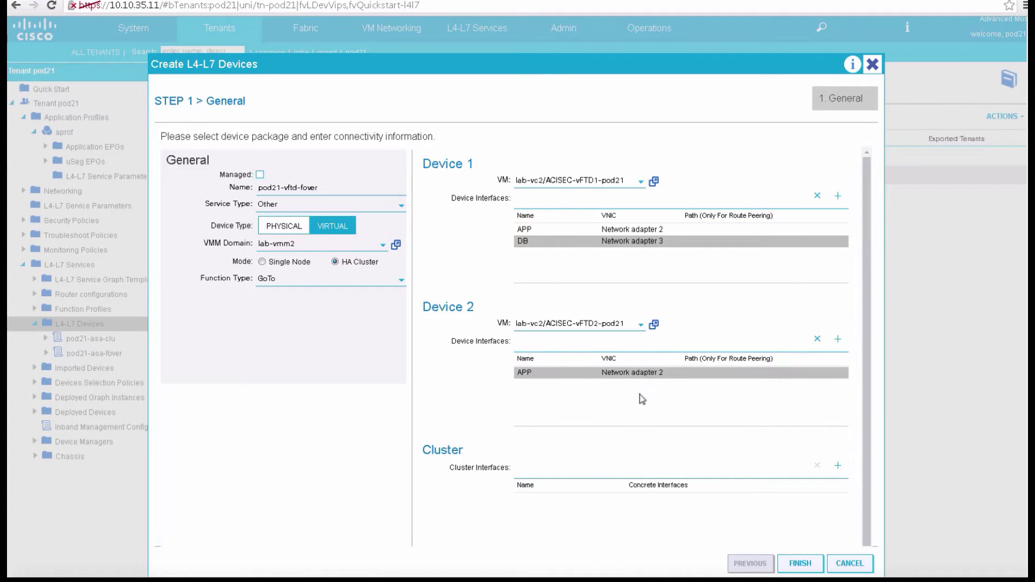
pyautogui.click(837, 340)
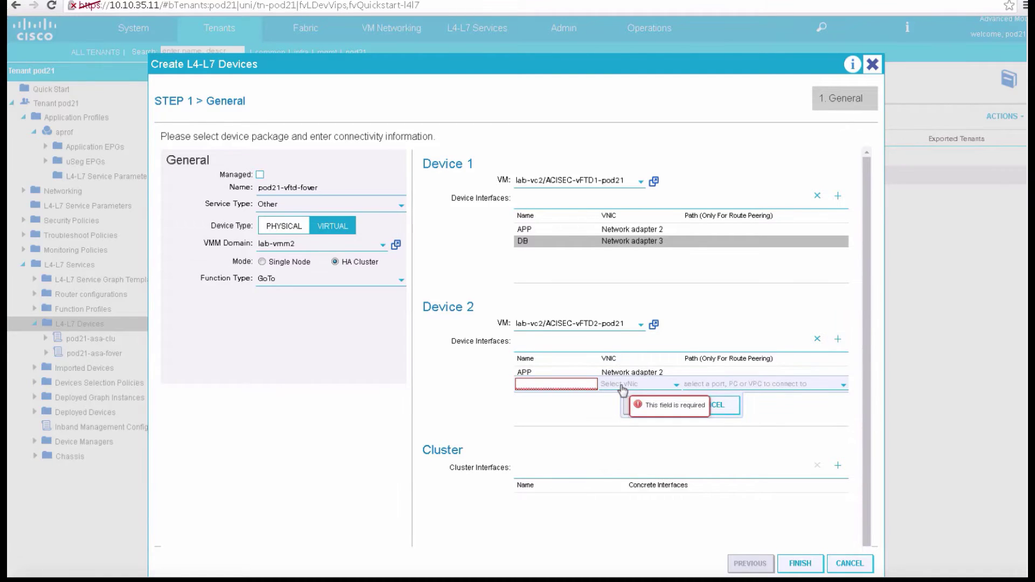
pyautogui.click(570, 383)
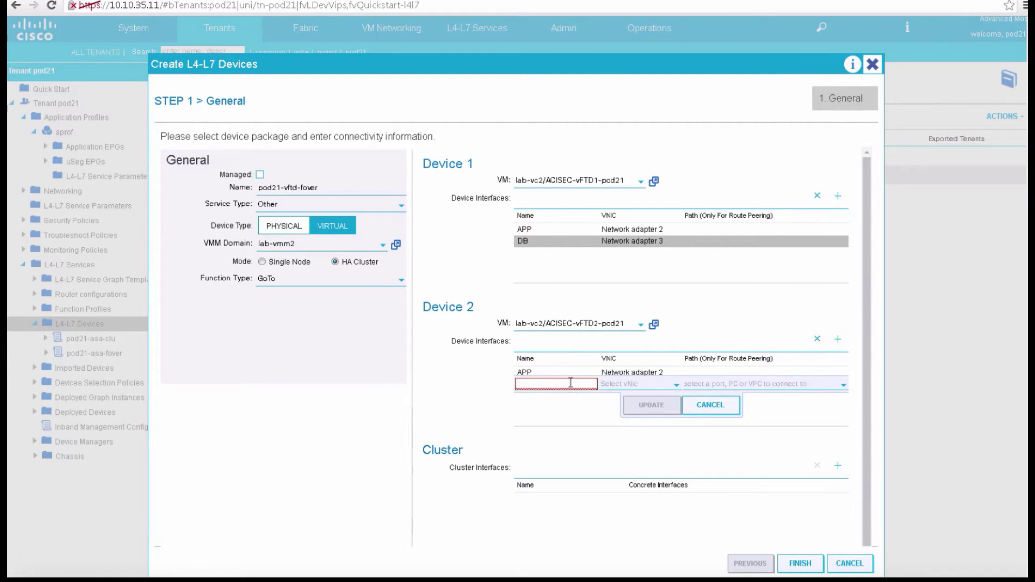
pyautogui.write('DB')
pyautogui.click(636, 383)
pyautogui.click(634, 429)
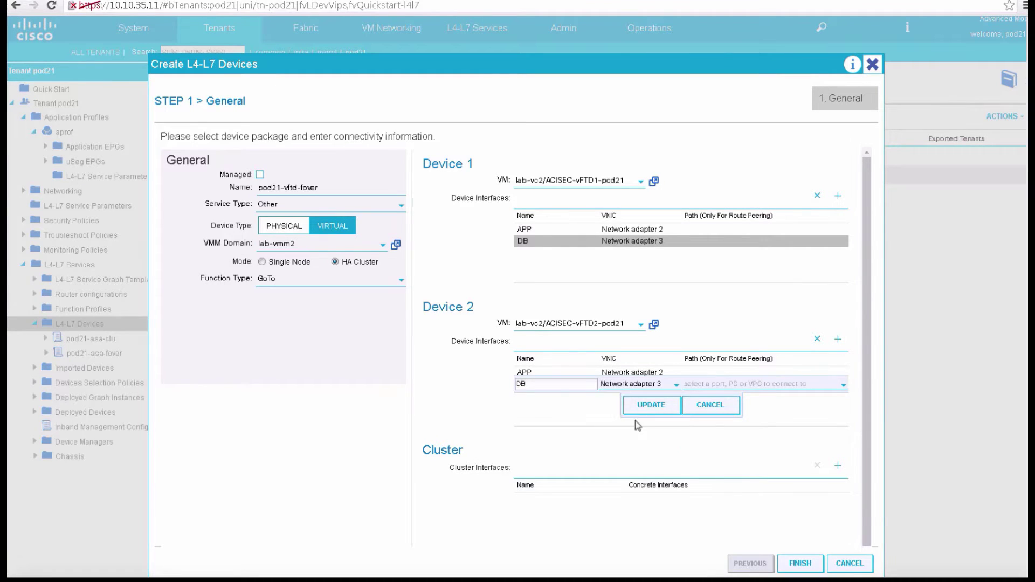
pyautogui.click(647, 405)
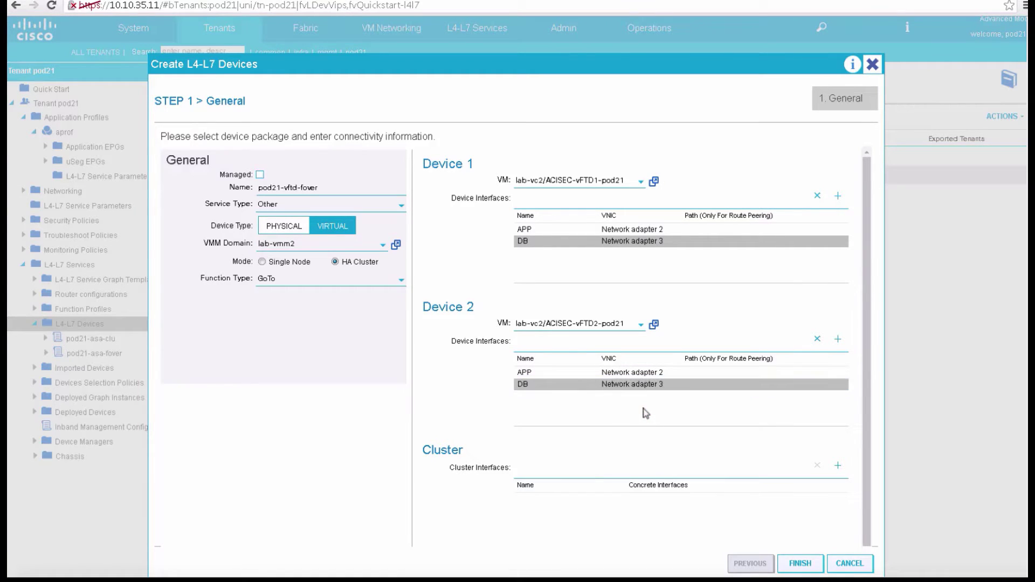
# Step: Add cluster interface APP combining Device1/APP and Device2/APP
pyautogui.click(838, 469)
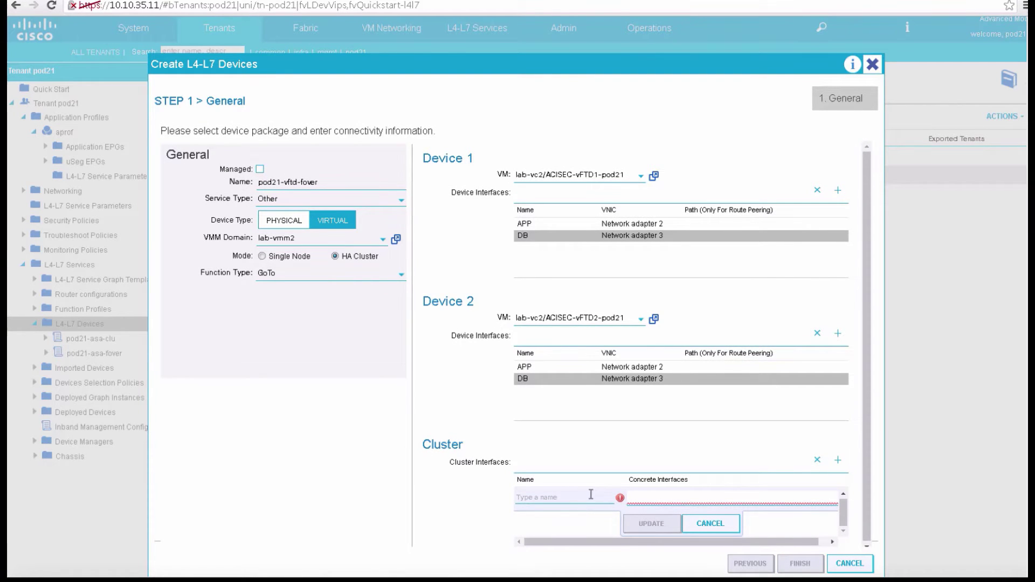
pyautogui.write('APP')
pyautogui.click(639, 495)
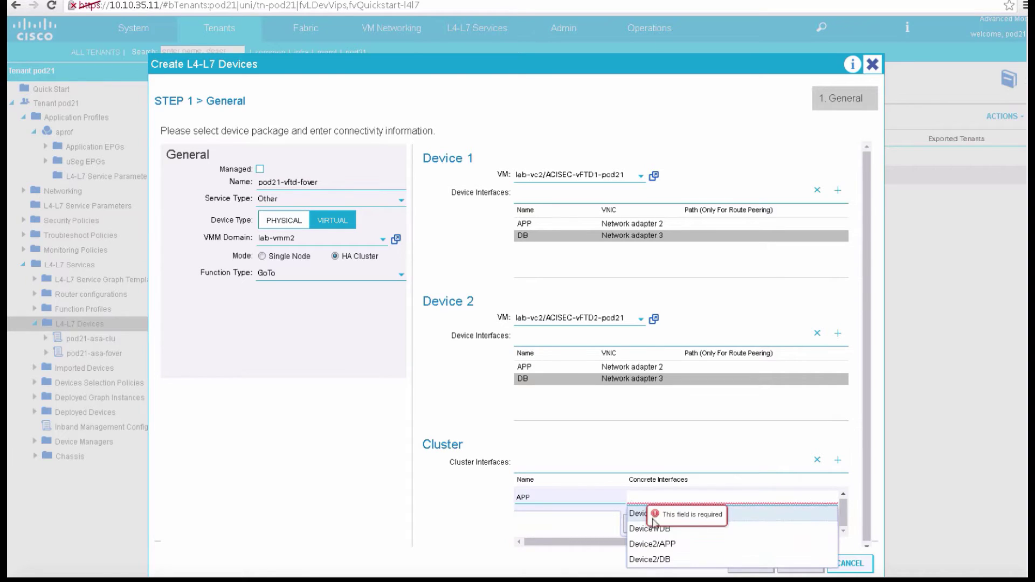
pyautogui.click(642, 517)
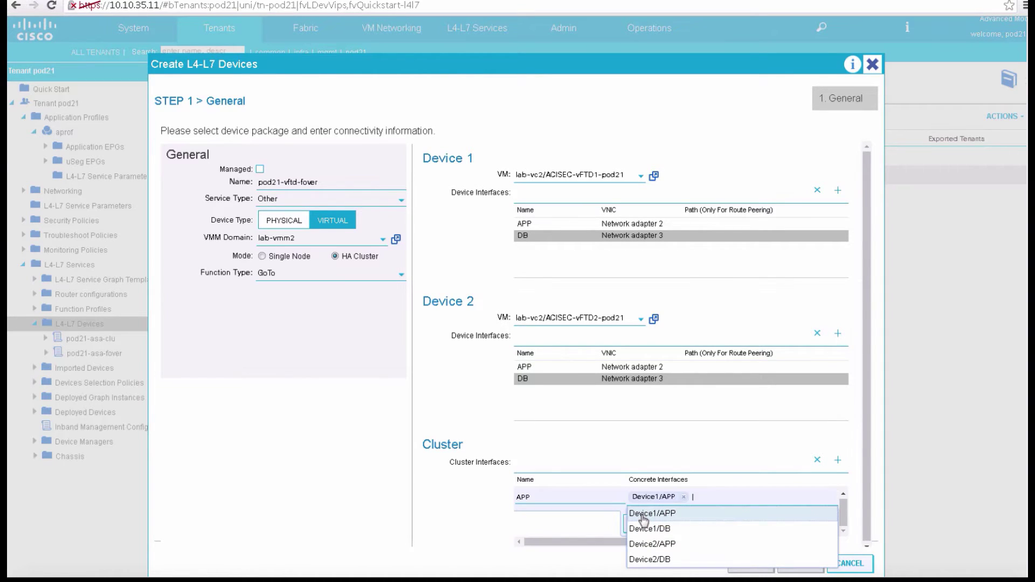
pyautogui.click(663, 546)
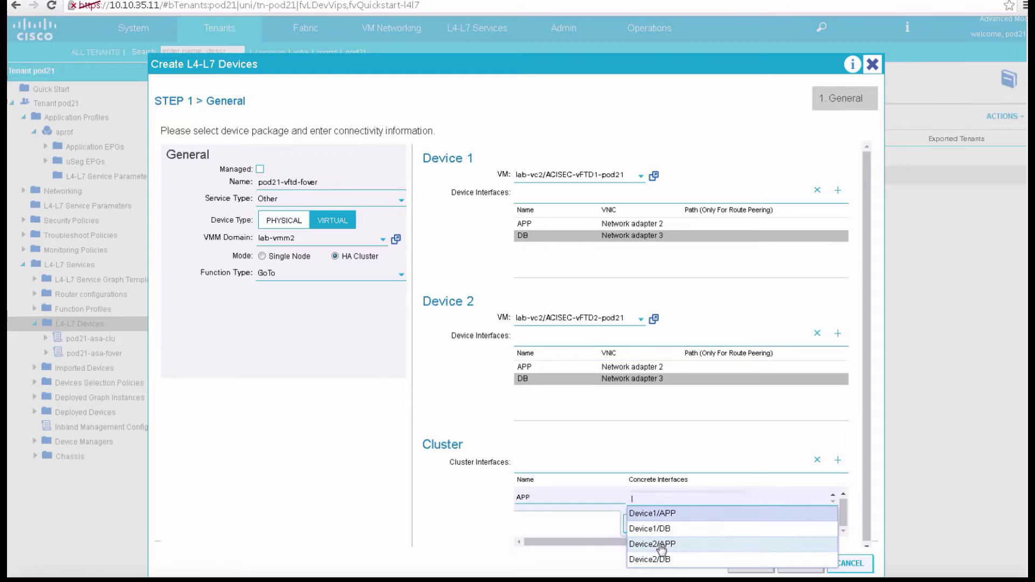
pyautogui.click(624, 530)
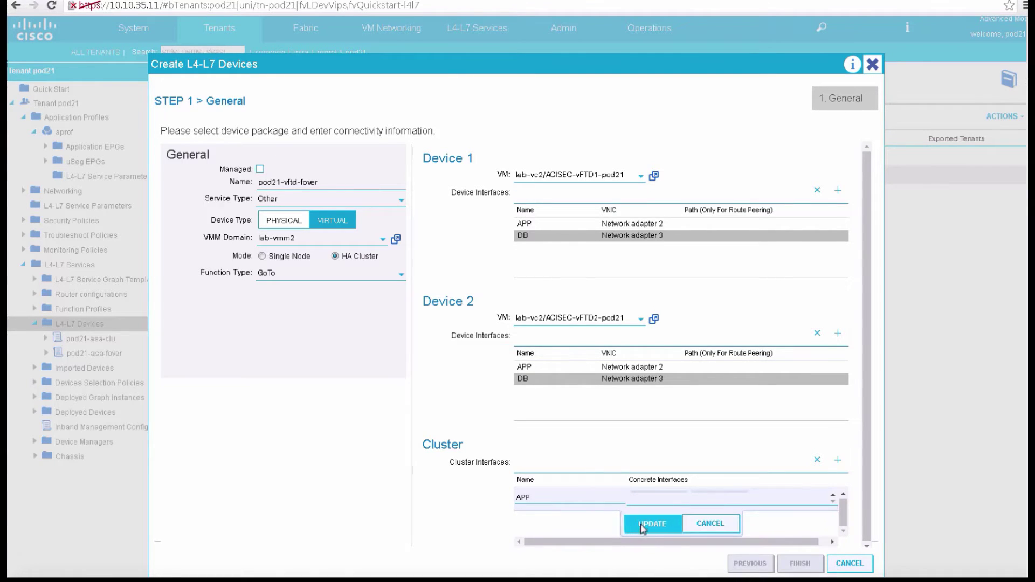
pyautogui.click(643, 525)
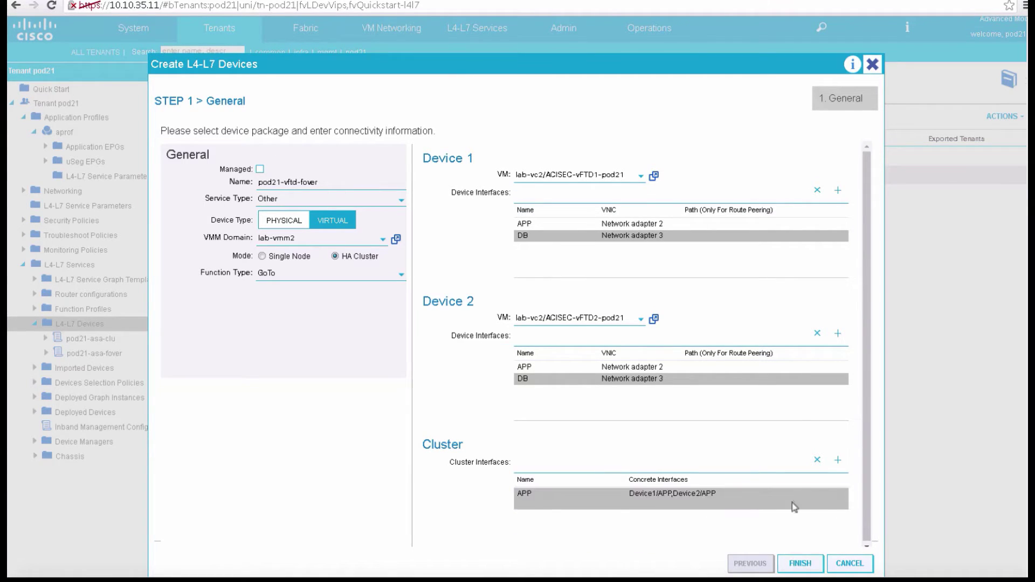
# Step: Add cluster interface DB combining Device1/DB and Device2/DB
pyautogui.click(838, 465)
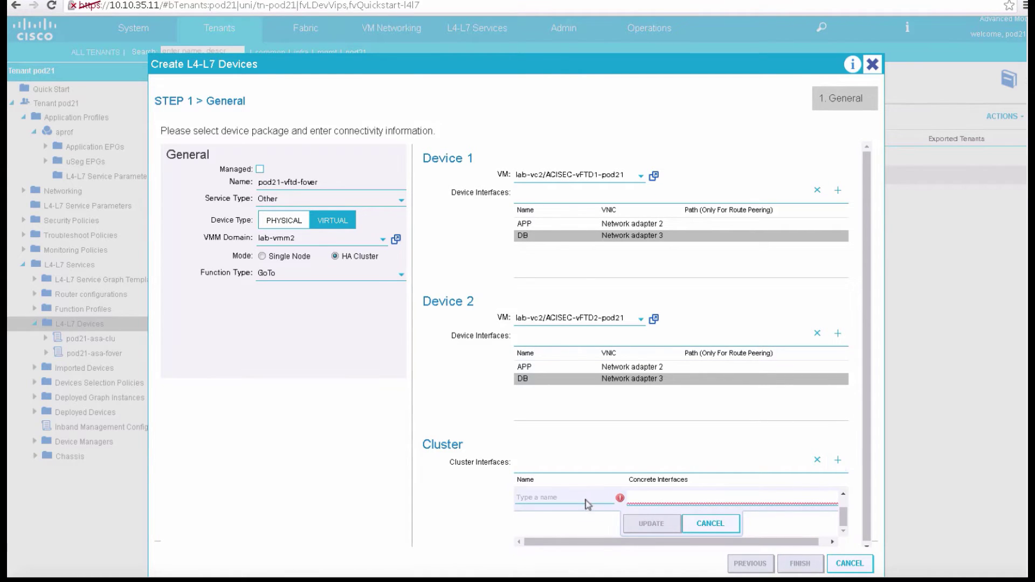
pyautogui.write('DB')
pyautogui.click(638, 502)
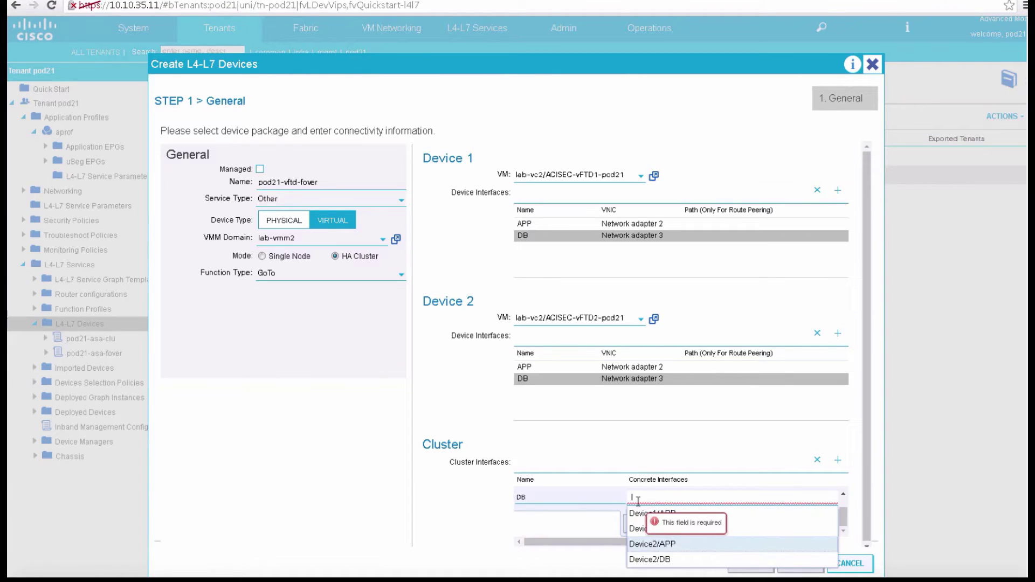
pyautogui.click(651, 530)
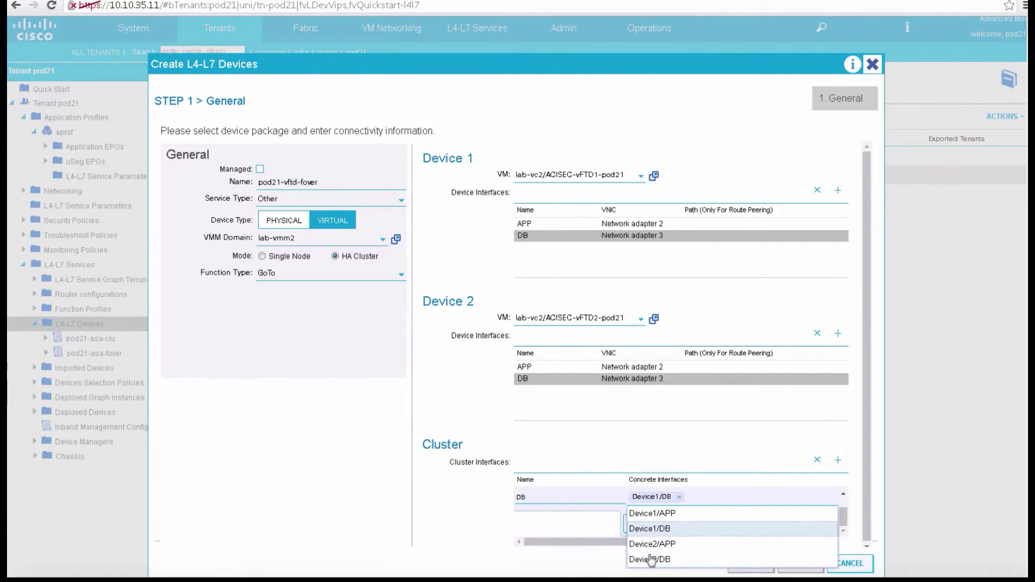
pyautogui.click(650, 561)
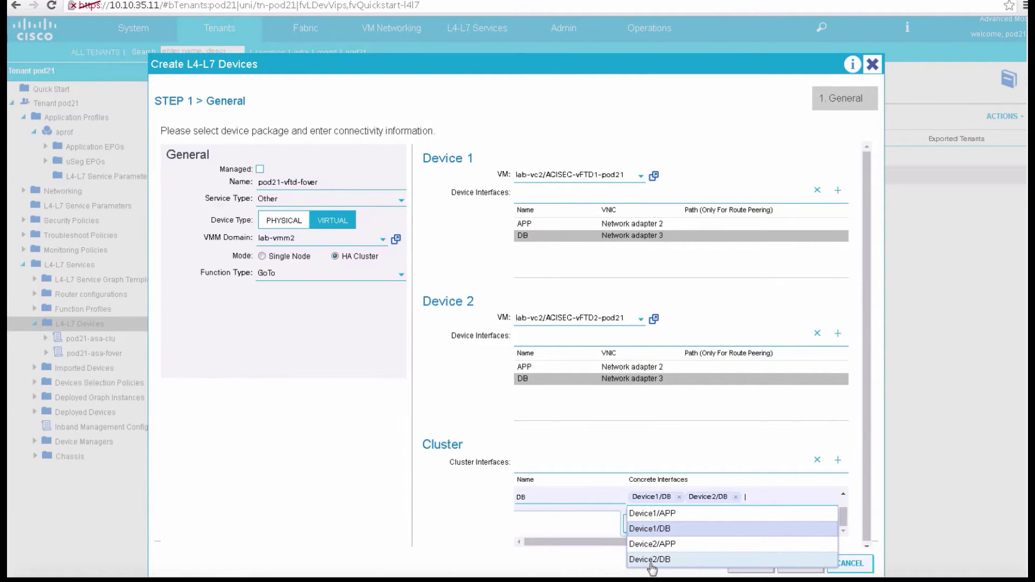
pyautogui.click(625, 534)
pyautogui.click(632, 531)
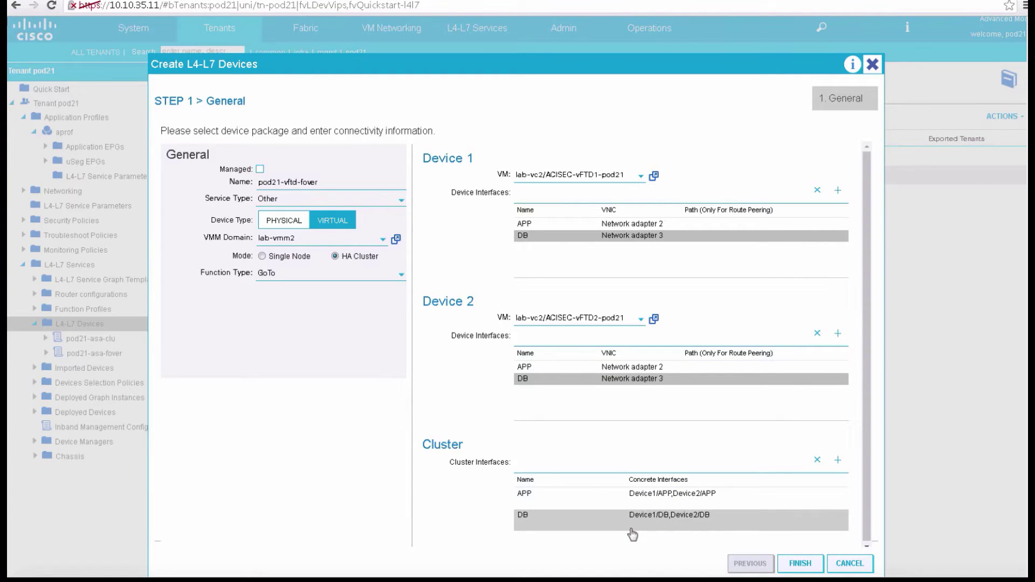
# Step: Finish the device wizard and review the pod21-vftd-fover device's details page
pyautogui.click(791, 565)
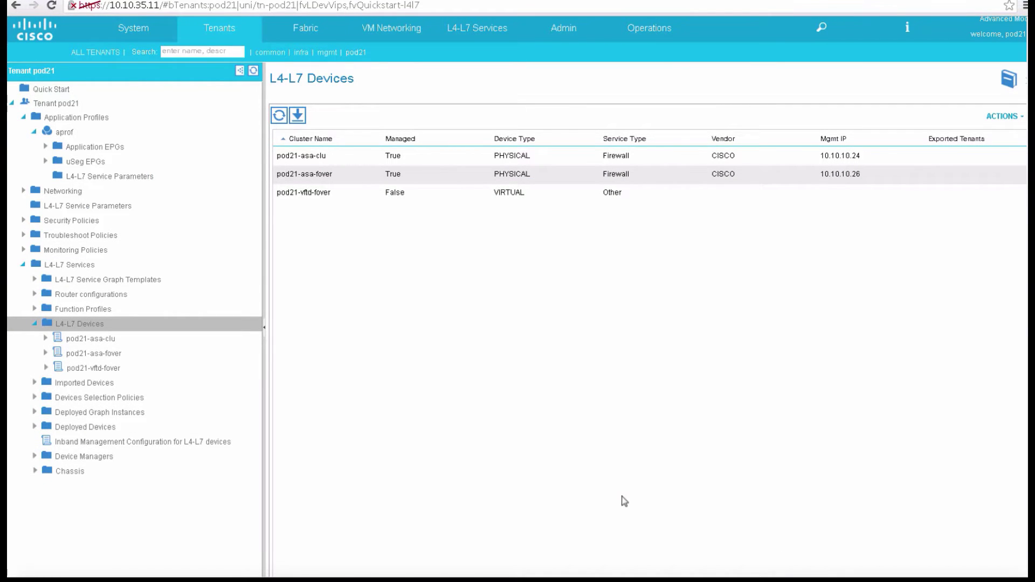
pyautogui.click(94, 368)
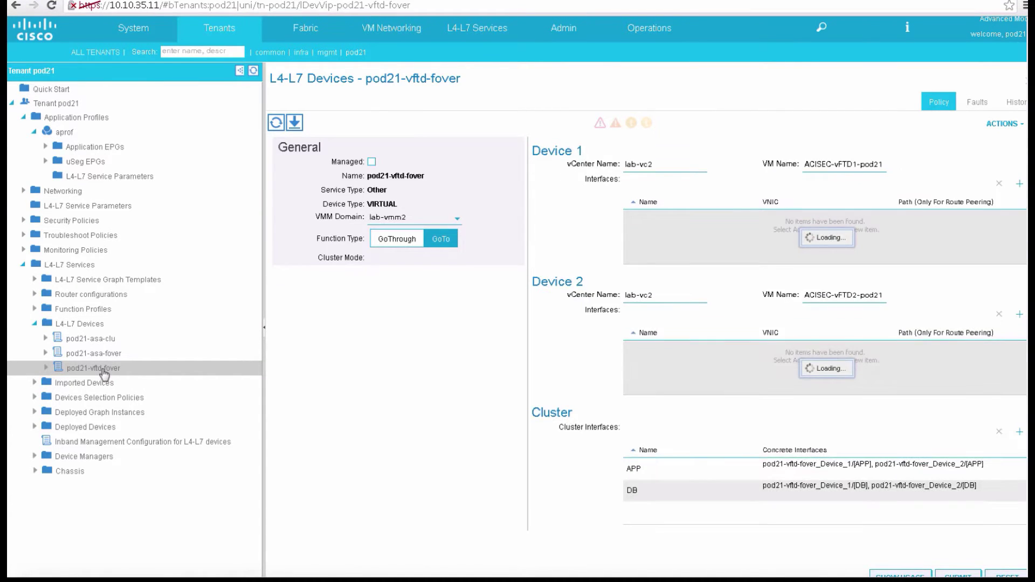
# Step: Create template pod21-vftd-fover with the pod21-vftd-fover device as node vFTD, then submit
pyautogui.click(103, 282)
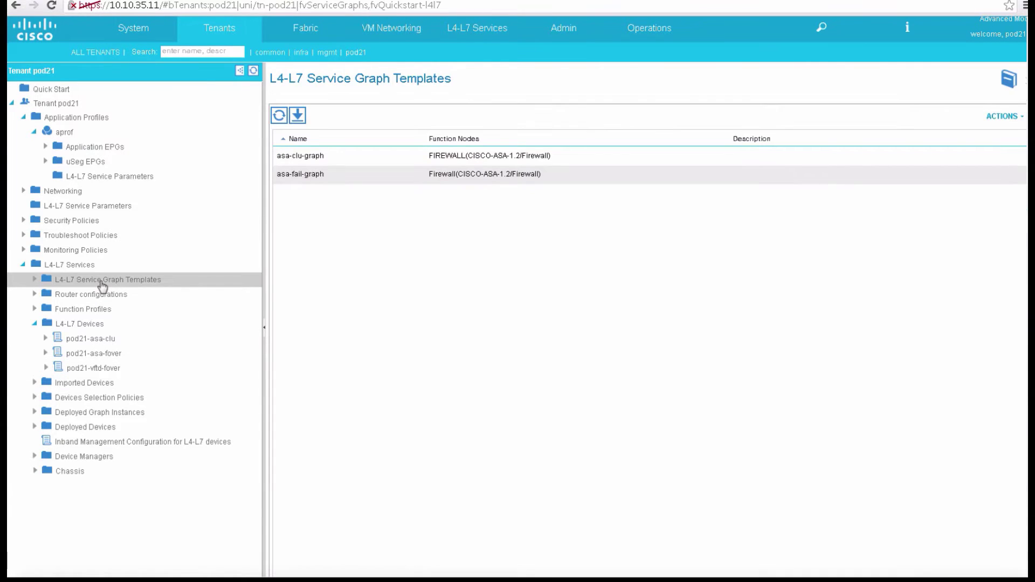
pyautogui.rightClick(103, 285)
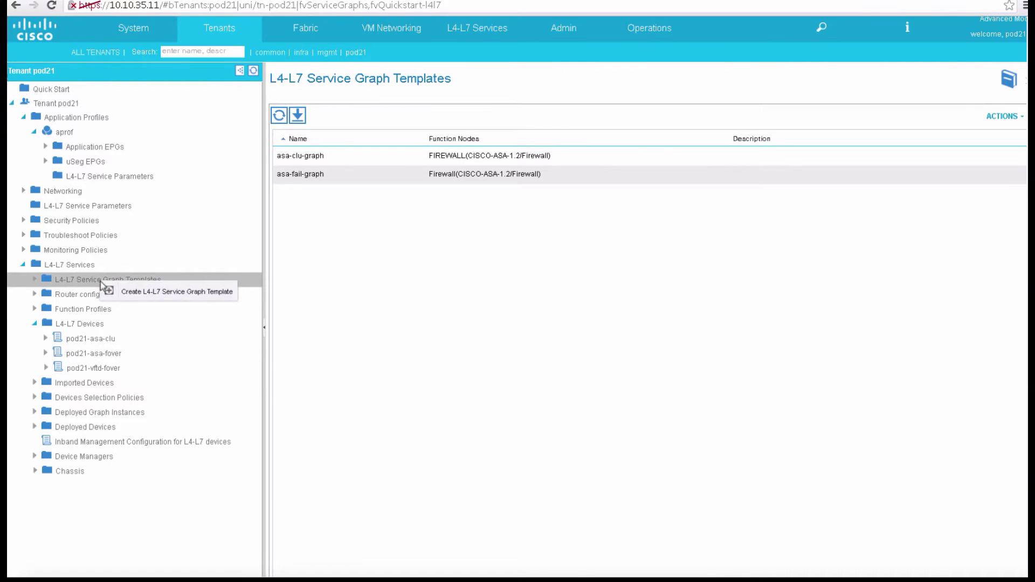
pyautogui.click(134, 296)
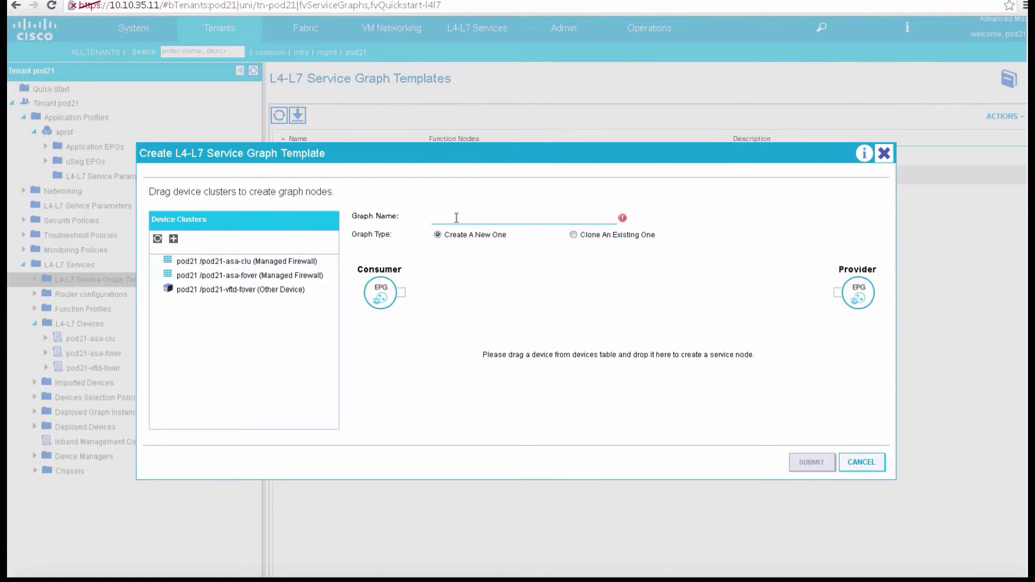
pyautogui.write('pod21-vftd-fover')
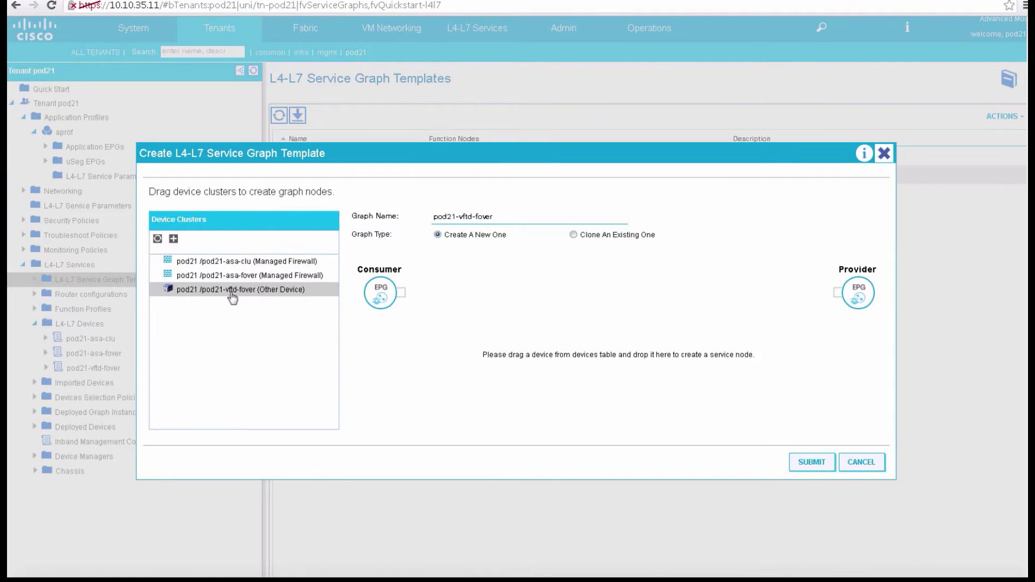
pyautogui.moveTo(233, 297); pyautogui.dragTo(557, 299)
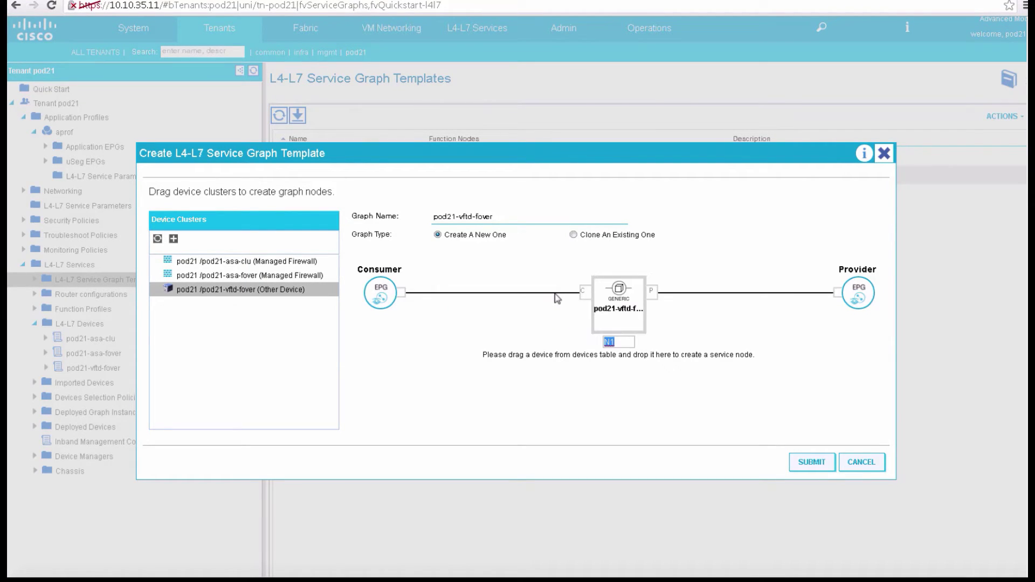
pyautogui.write('vFTD')
pyautogui.click(805, 465)
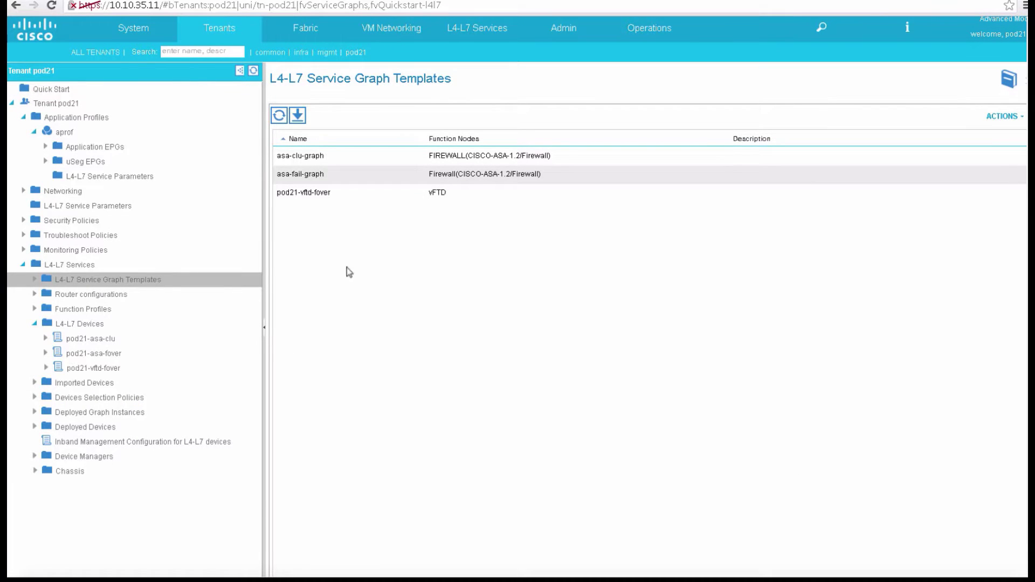
# Step: Open the Apply Template wizard for the pod21-vftd-fover service graph template
pyautogui.click(35, 280)
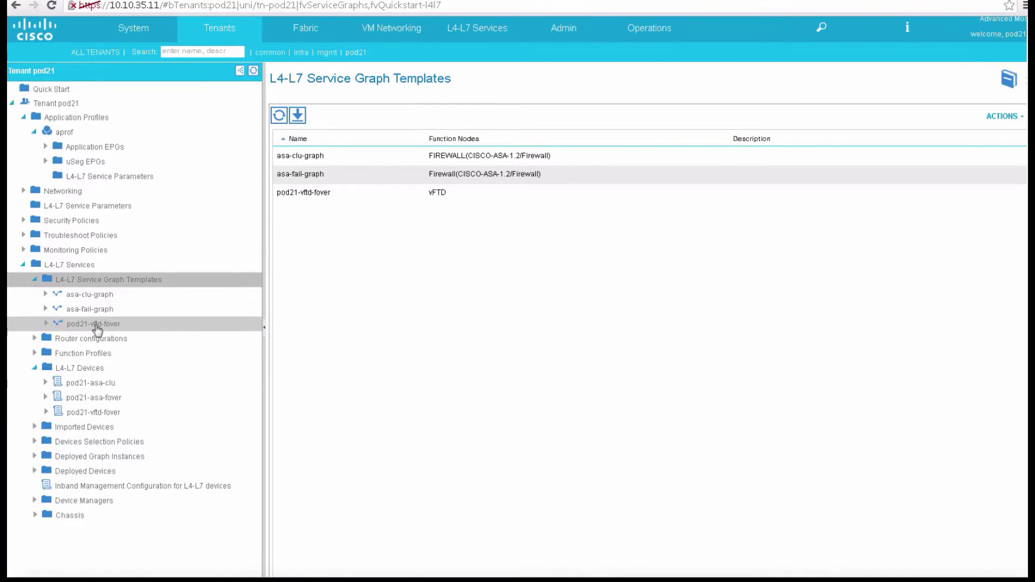
pyautogui.click(97, 326)
pyautogui.rightClick(96, 327)
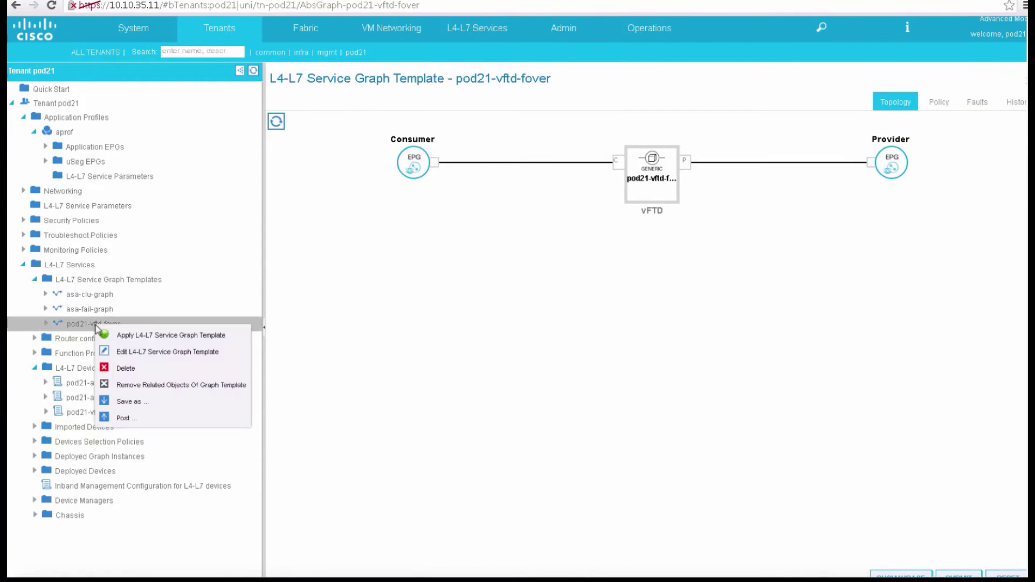
pyautogui.click(128, 336)
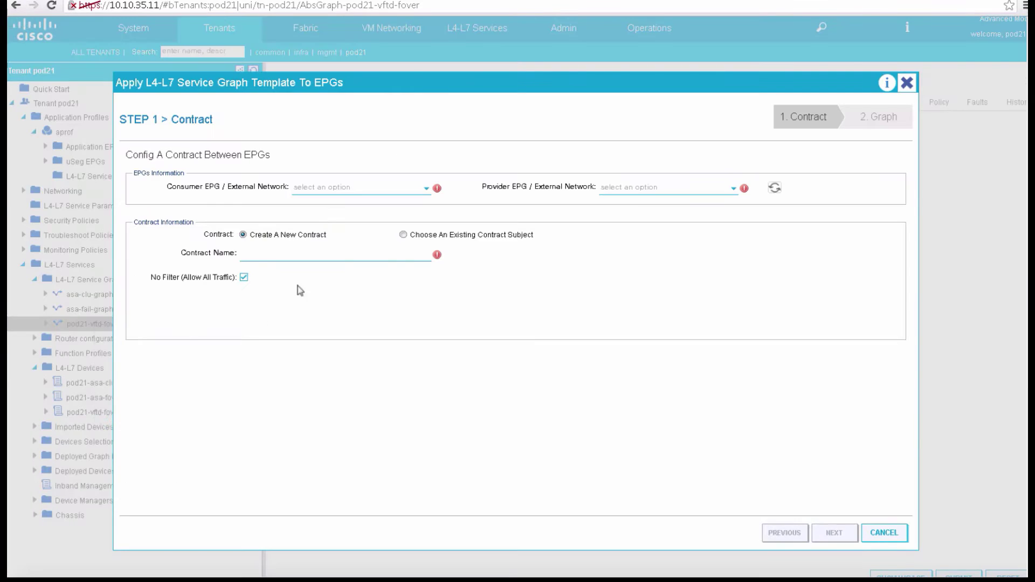
# Step: Choose epg-app as consumer, epg-db as provider, name the contract app-to-db, and continue
pyautogui.click(375, 193)
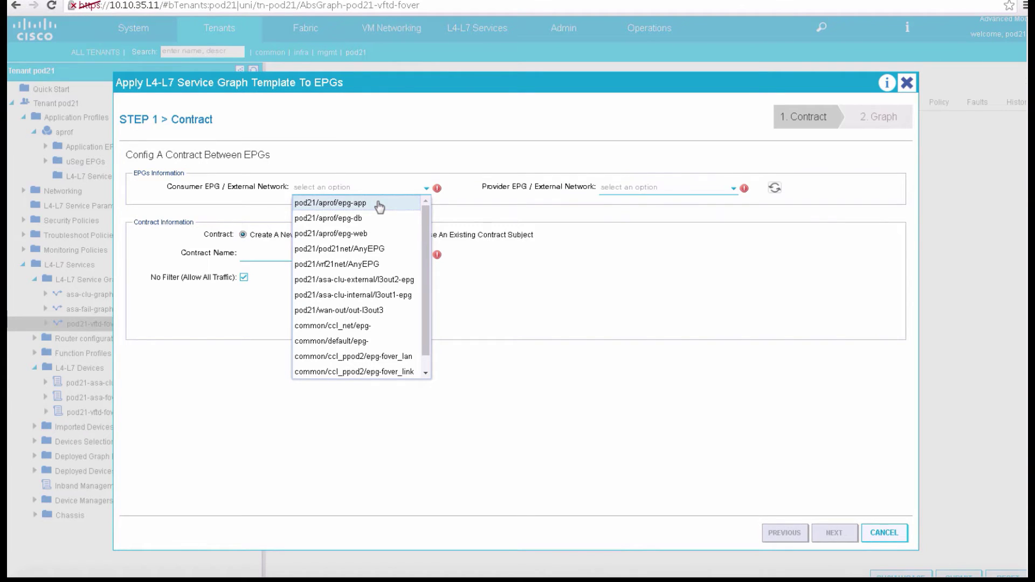
pyautogui.click(379, 204)
pyautogui.click(621, 192)
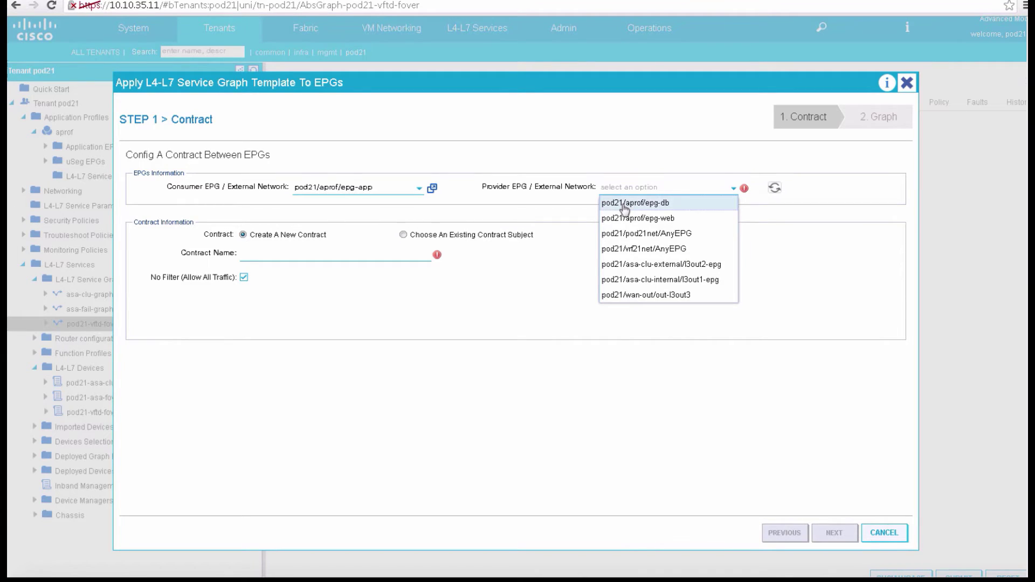
pyautogui.click(624, 203)
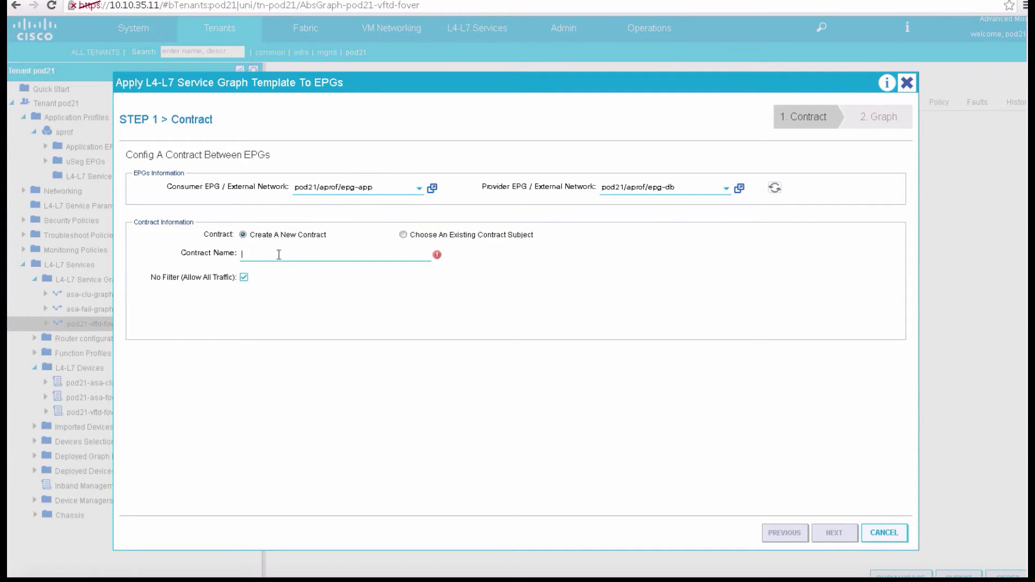
pyautogui.write('pp-to-db')
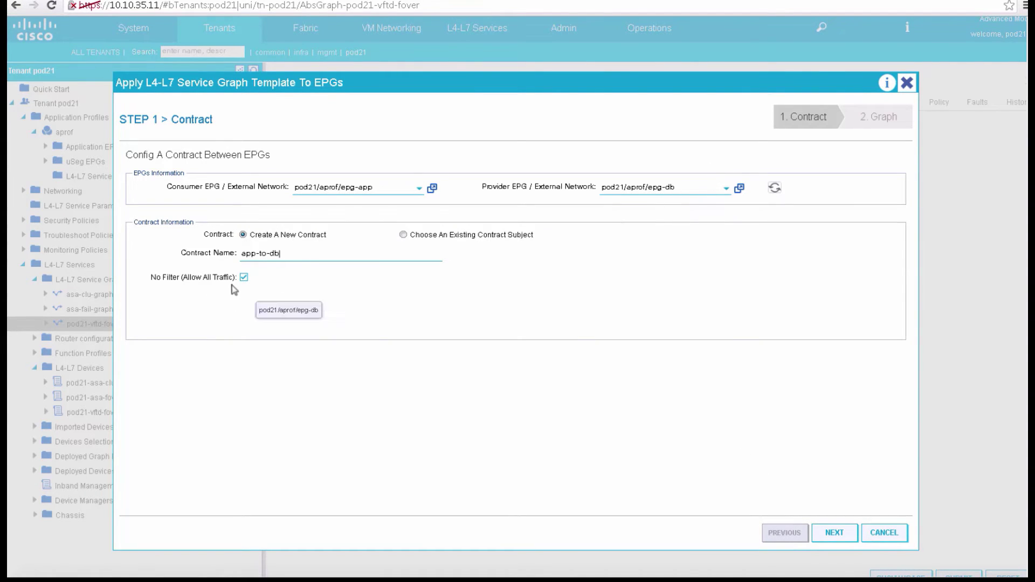
pyautogui.click(842, 535)
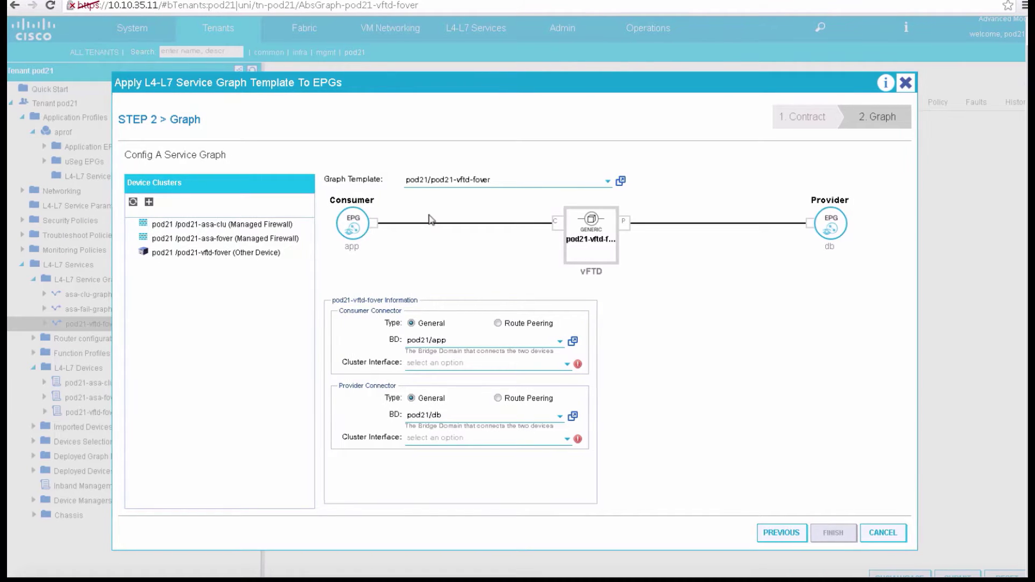
# Step: Set the consumer cluster interface to APP and the provider to DB, then finish the graph
pyautogui.click(422, 366)
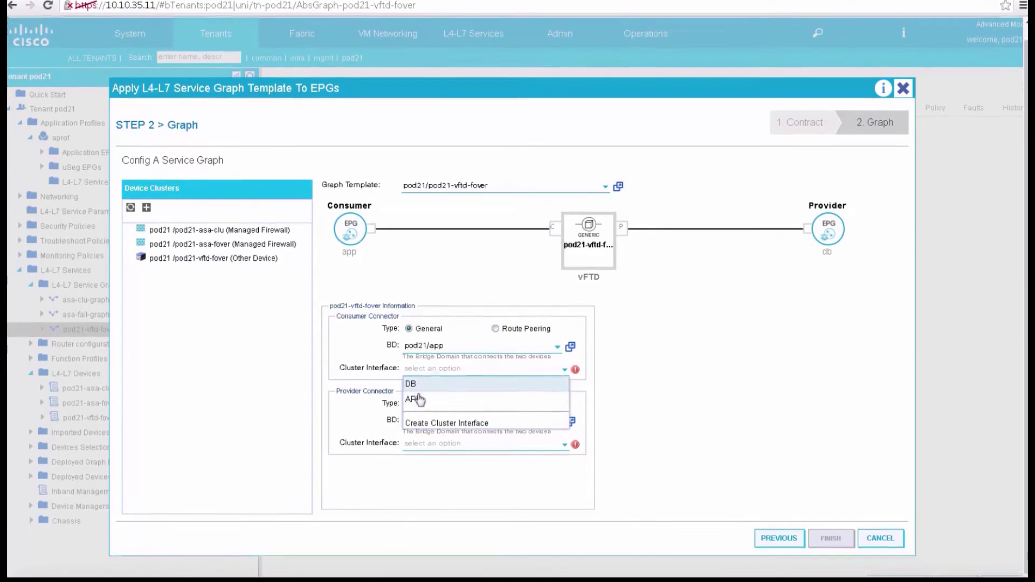
pyautogui.click(418, 400)
pyautogui.click(426, 437)
pyautogui.click(420, 452)
pyautogui.click(830, 526)
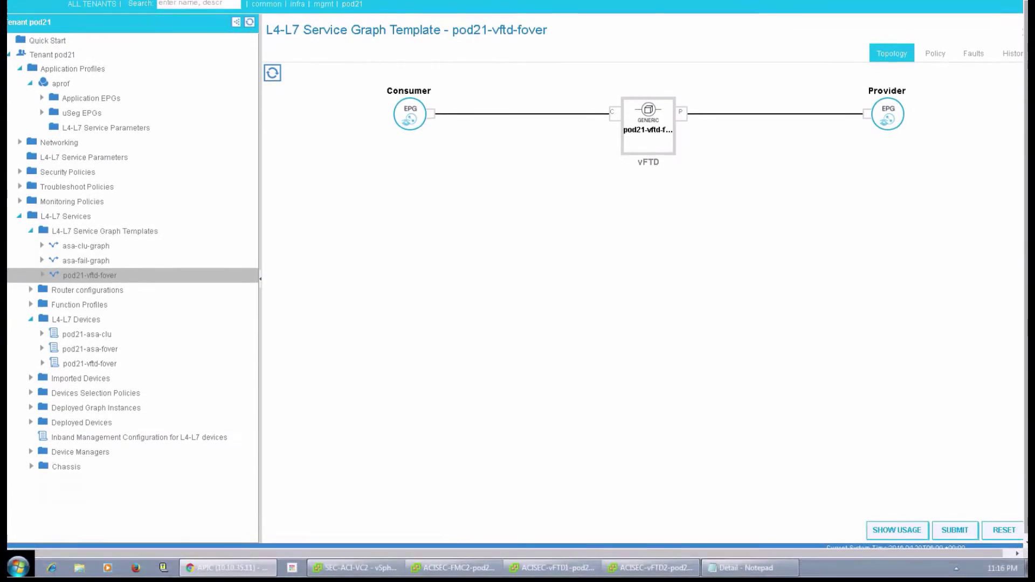
# Step: Submit the pod21-vftd-fover changes past the Policy Usage Warning, then show the desktop
pyautogui.click(956, 534)
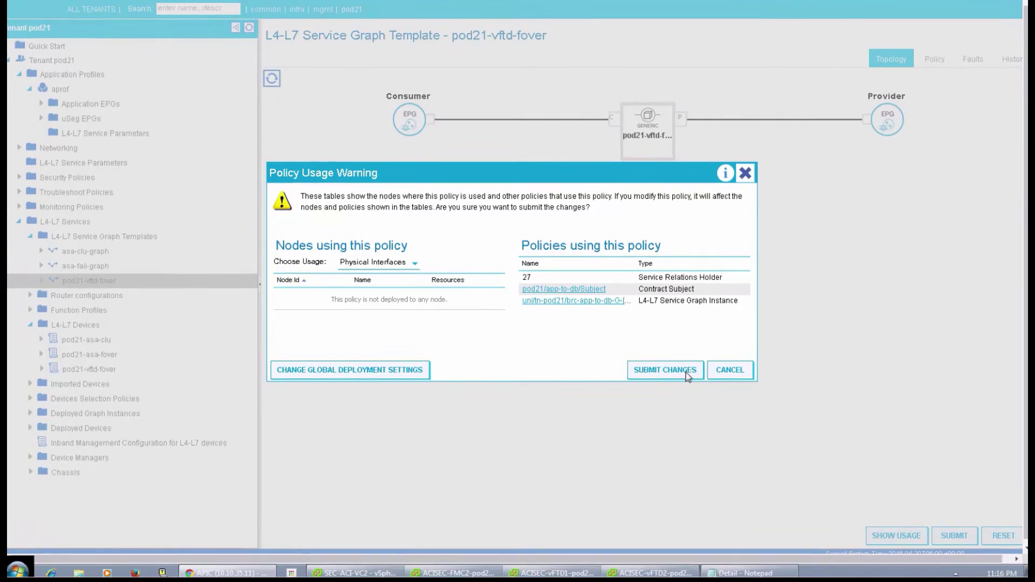
pyautogui.click(687, 369)
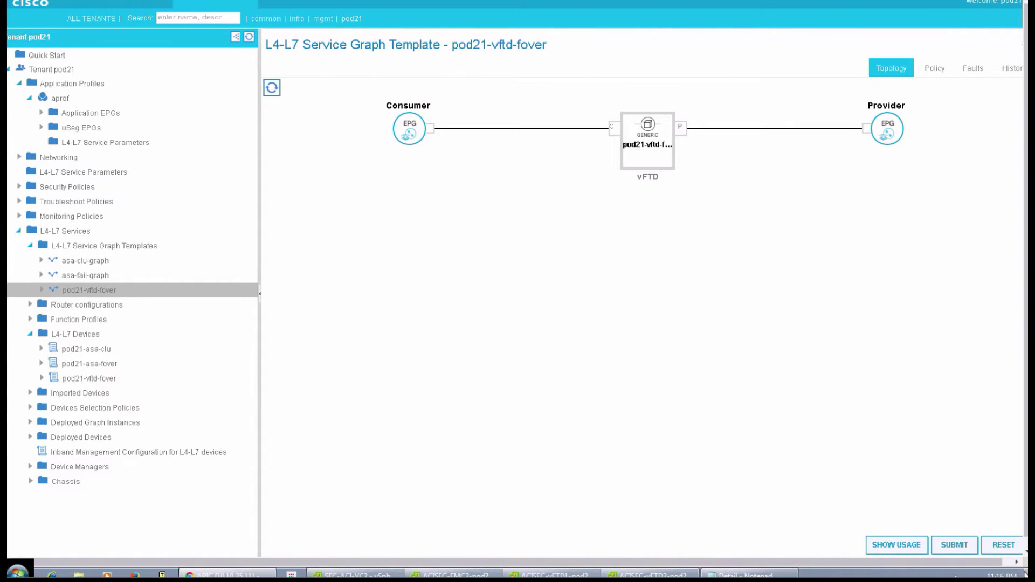
pyautogui.click(1026, 573)
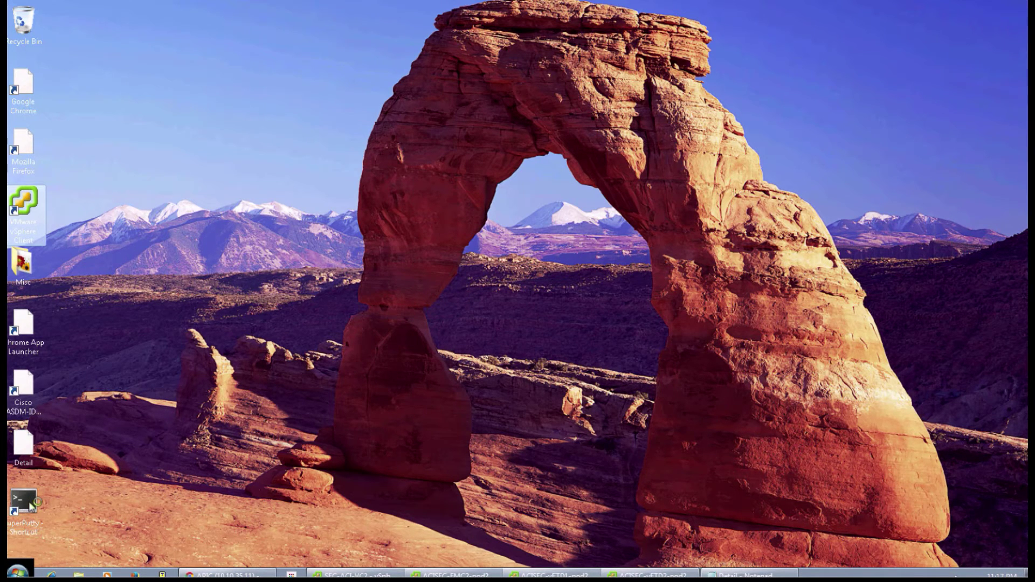
# Step: Launch SuperPuTTY from its desktop shortcut, then bring the vSphere Client window forward
pyautogui.doubleClick(25, 504)
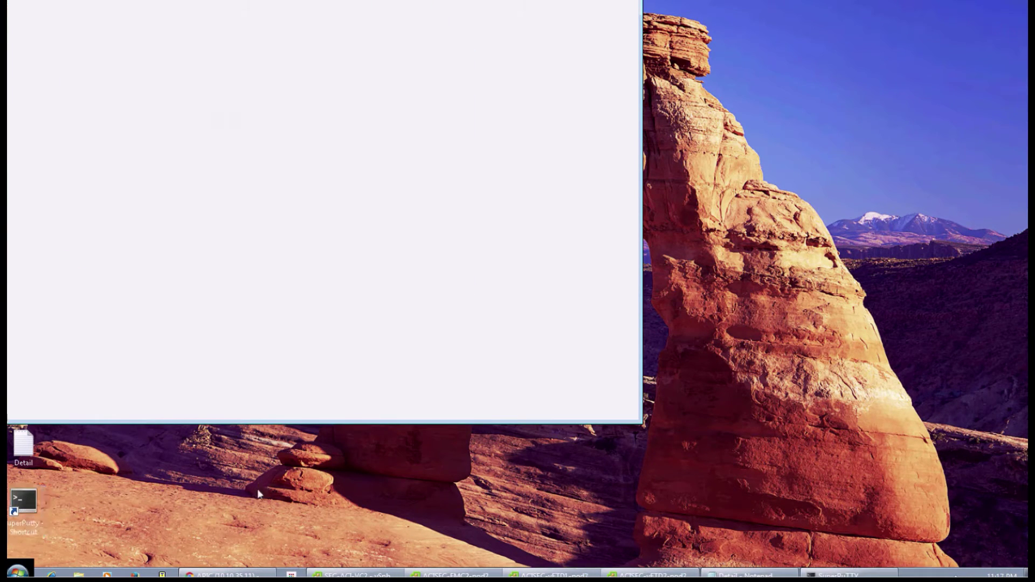
pyautogui.click(370, 569)
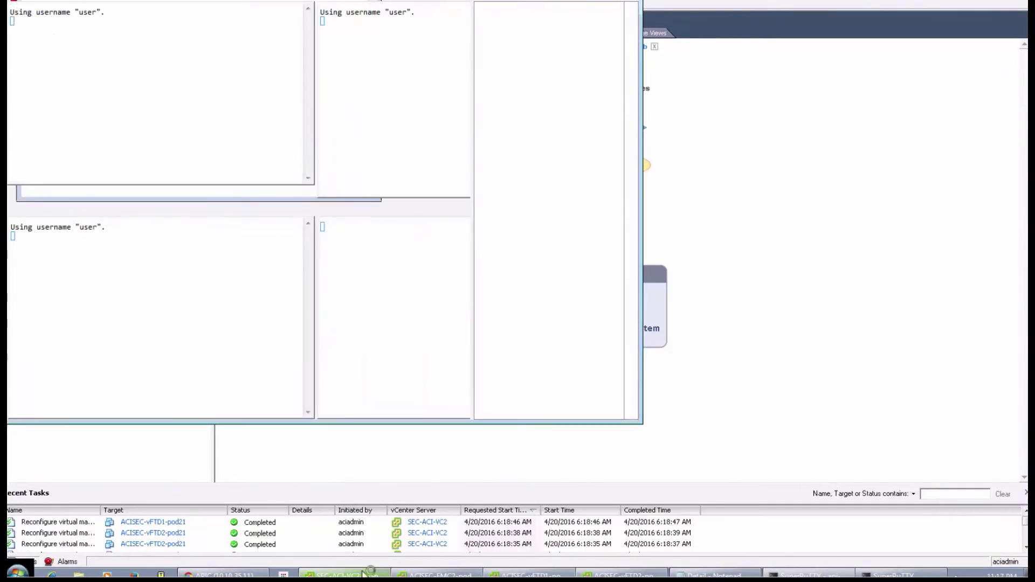
pyautogui.click(369, 570)
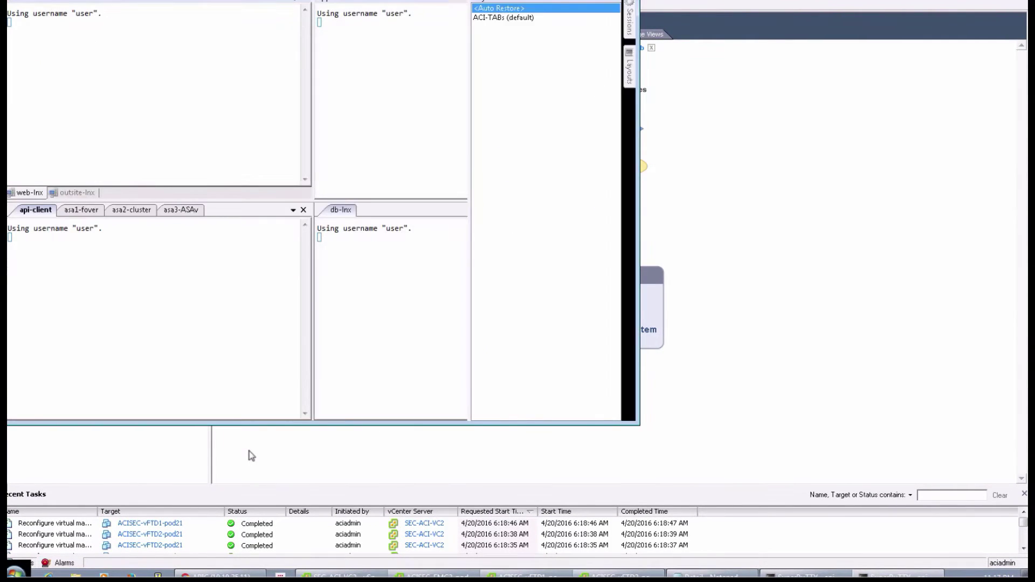
# Step: In ACISEC-vFTD1-pod21's settings, verify adapter 2 is on APP and adapter 3 on DB, then cancel
pyautogui.click(245, 444)
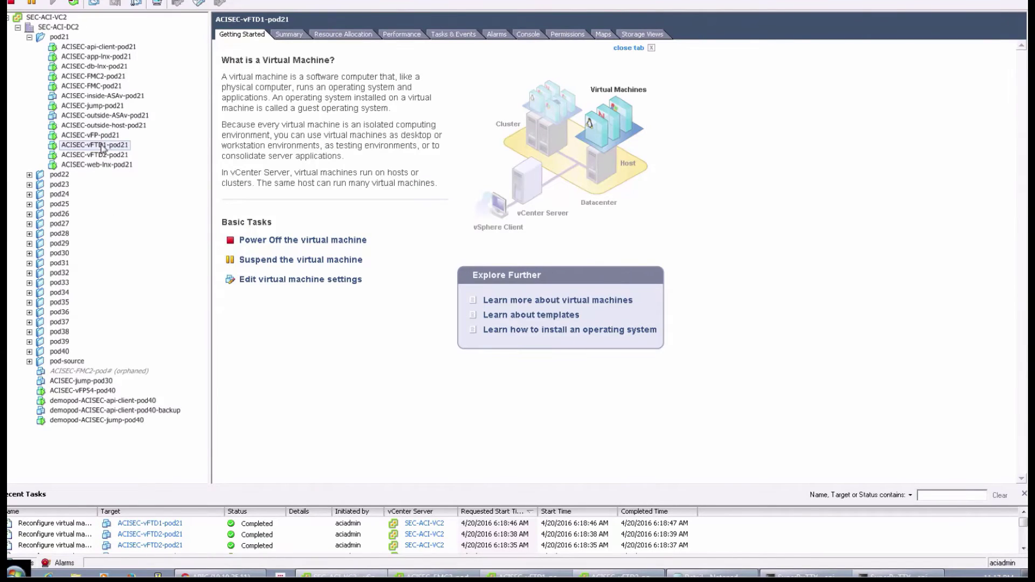
pyautogui.rightClick(103, 146)
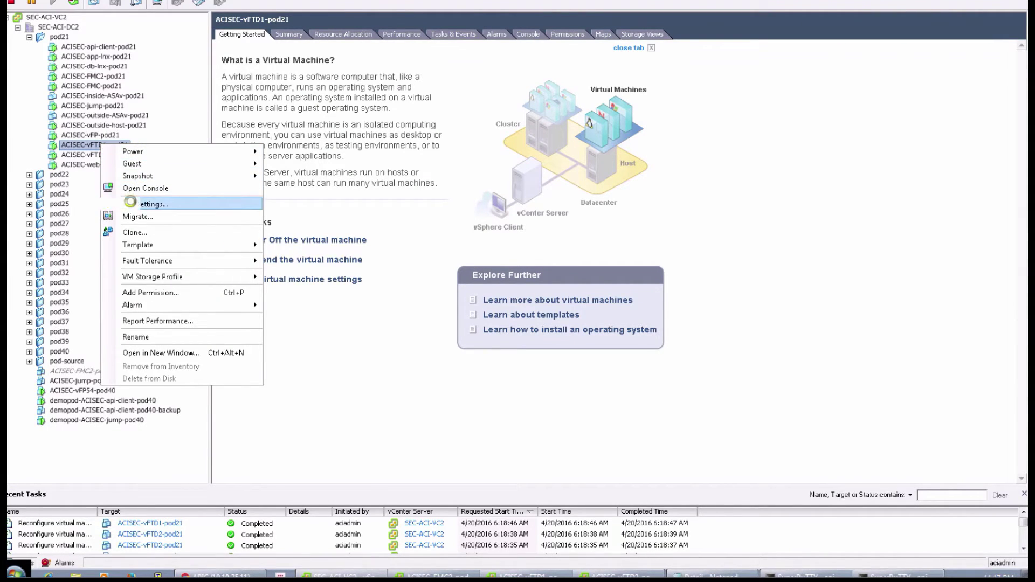
pyautogui.click(131, 203)
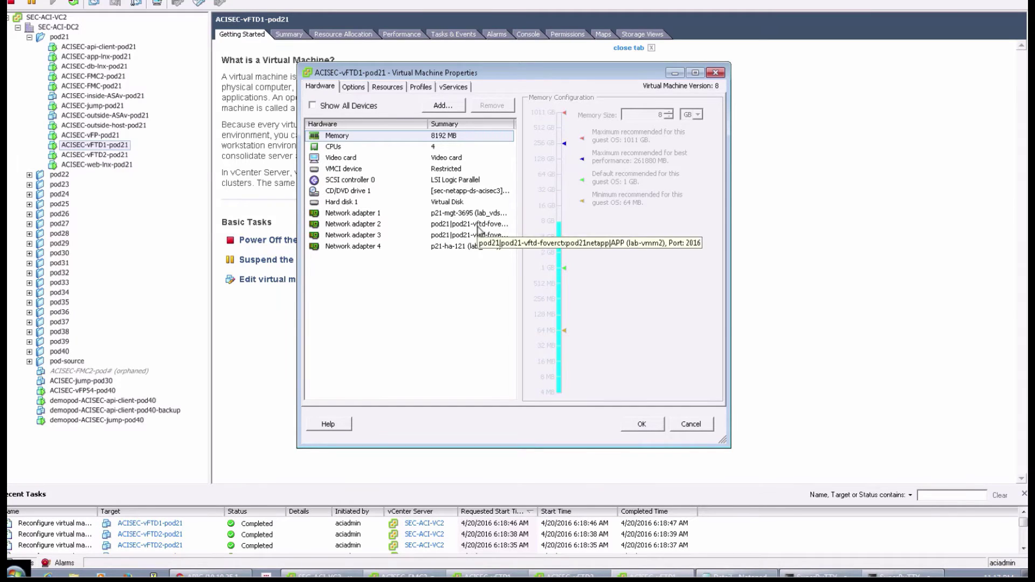
pyautogui.click(469, 224)
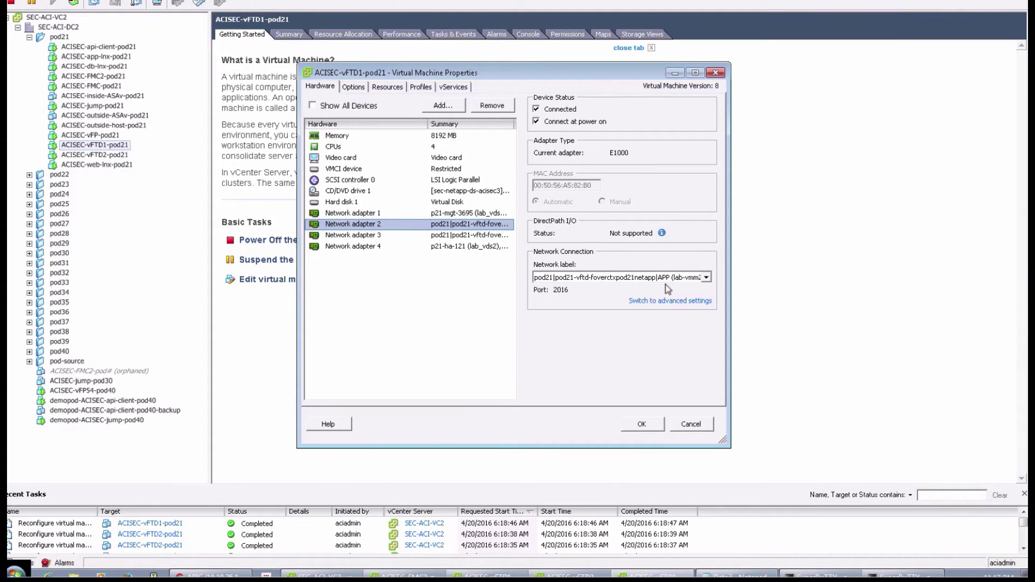
pyautogui.click(454, 237)
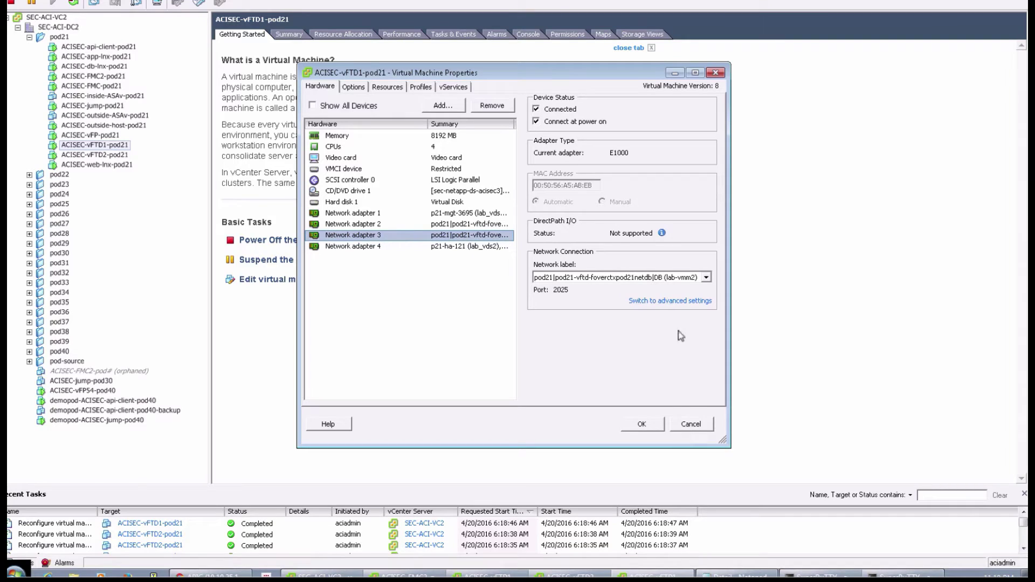
pyautogui.click(692, 424)
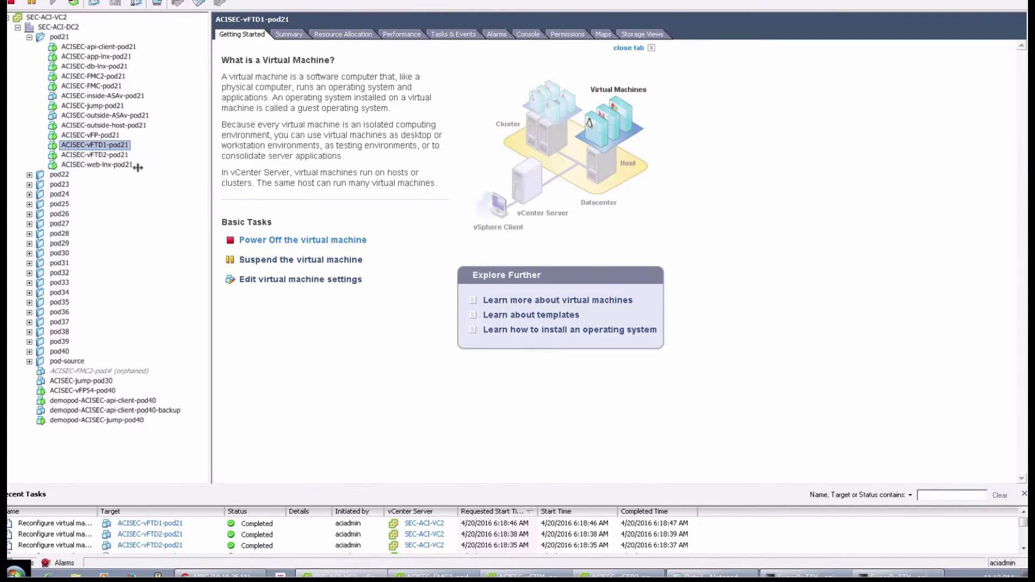
# Step: In ACISEC-vFTD2-pod21's settings, verify adapter 2 is on APP and adapter 3 on DB, then cancel
pyautogui.click(107, 155)
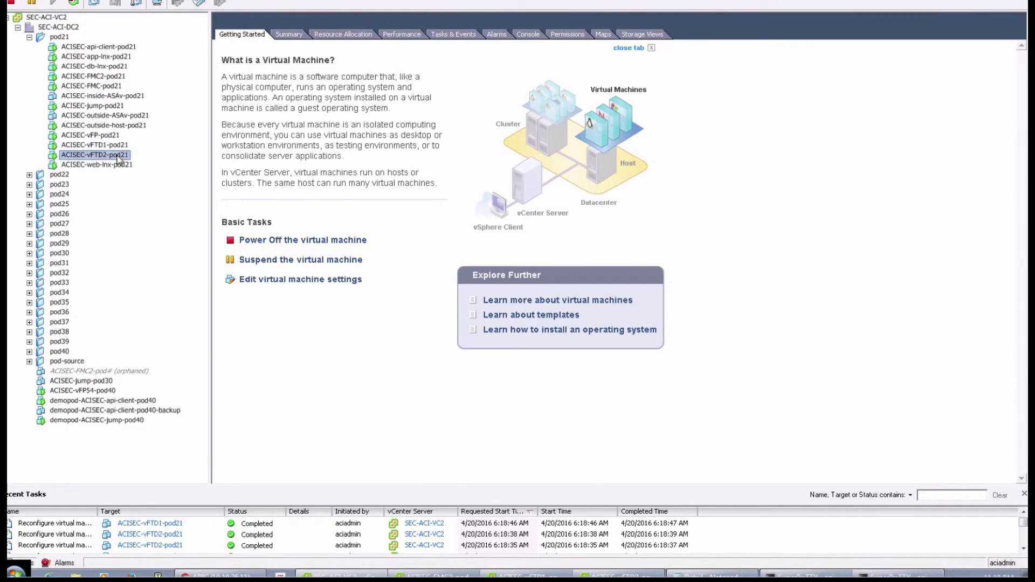
pyautogui.rightClick(119, 157)
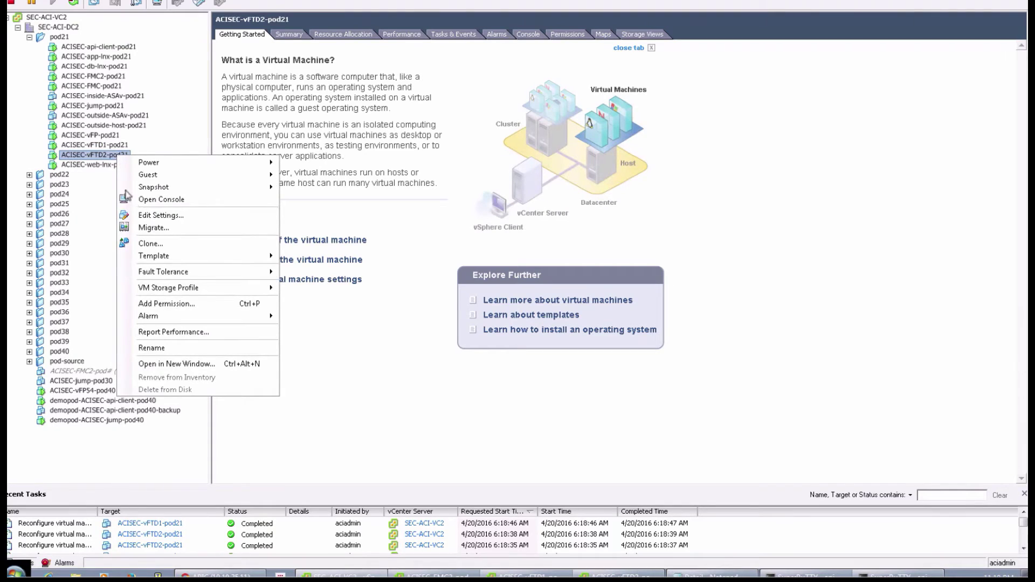
pyautogui.click(144, 214)
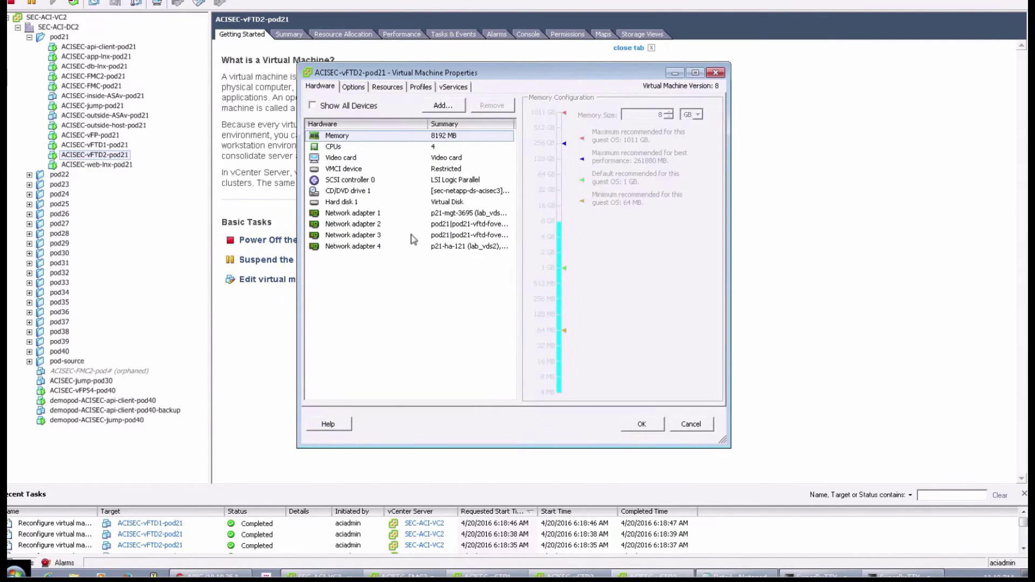
pyautogui.click(453, 225)
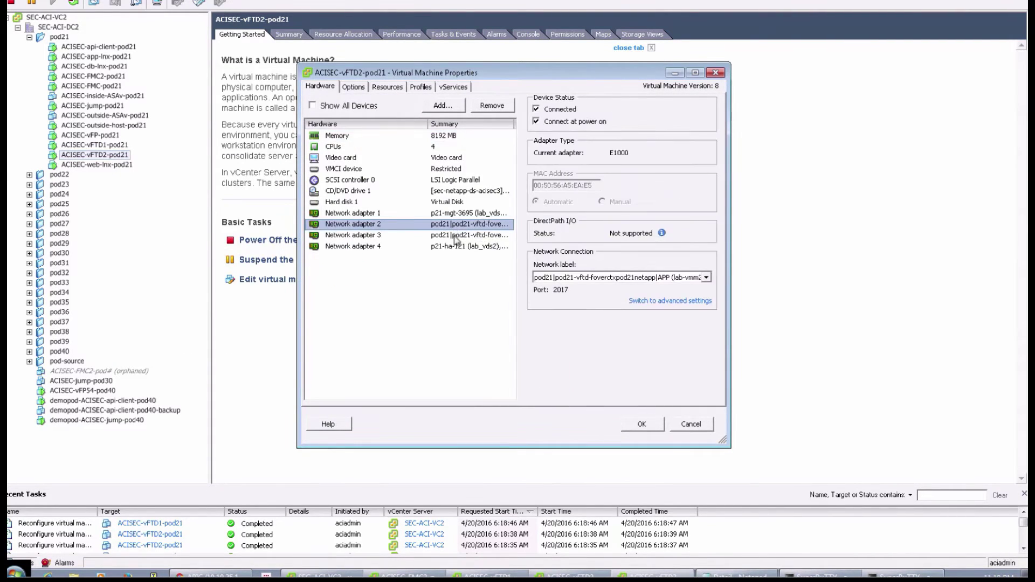
pyautogui.click(454, 236)
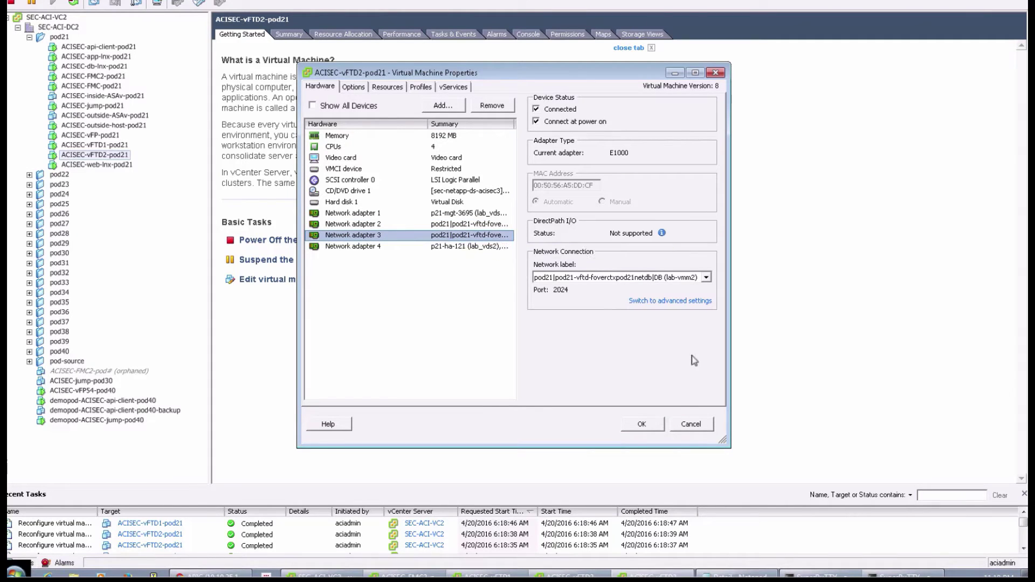
pyautogui.click(690, 426)
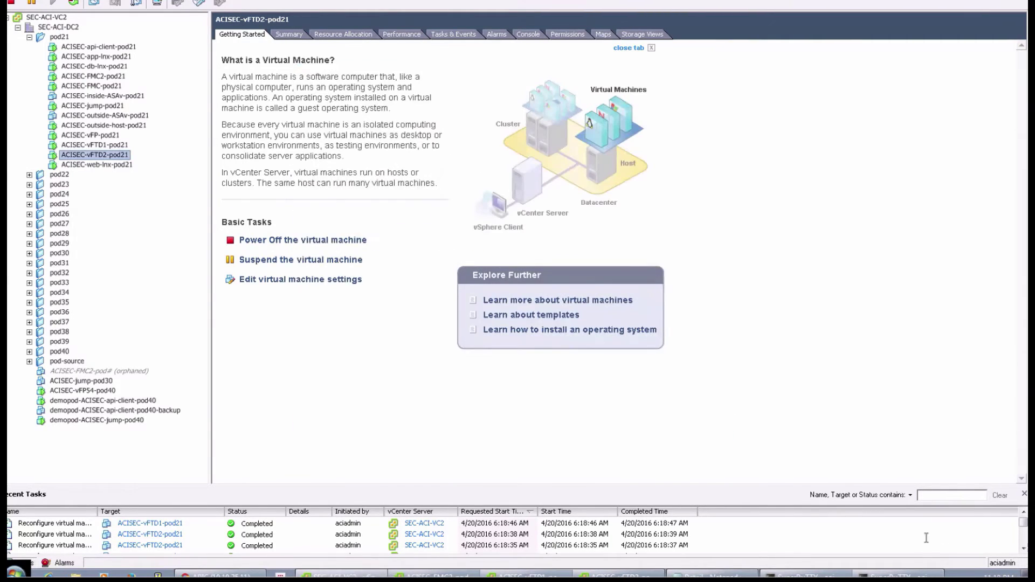
# Step: In app-lnx, run ifconfig and ping 10.1.0.1, stopping the ping with Ctrl+Z
pyautogui.click(916, 575)
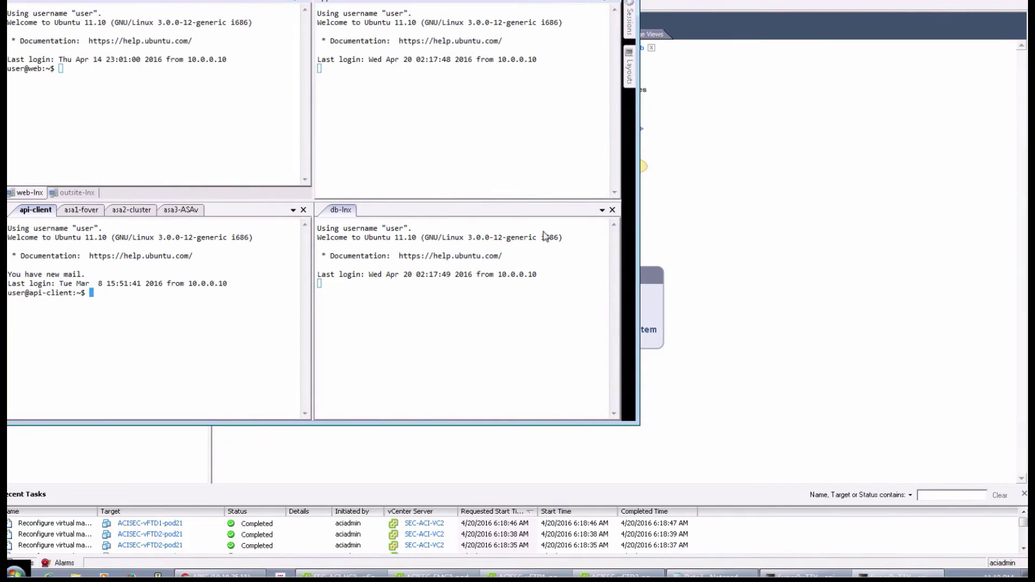
pyautogui.click(498, 138)
pyautogui.press('Return')
pyautogui.press('Return')
pyautogui.press('Return')
pyautogui.press('Return')
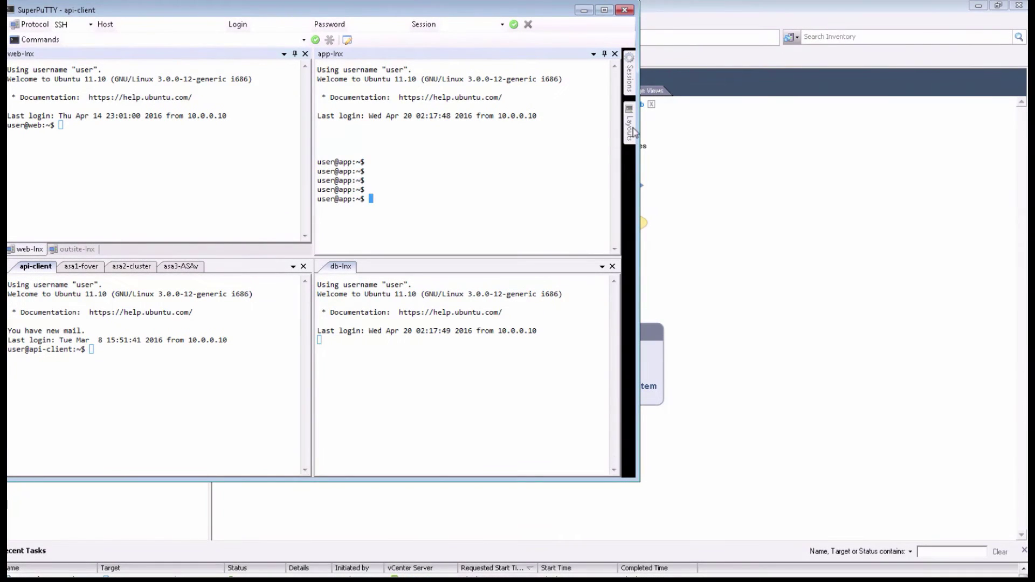
pyautogui.write('ifconfig')
pyautogui.press('Return')
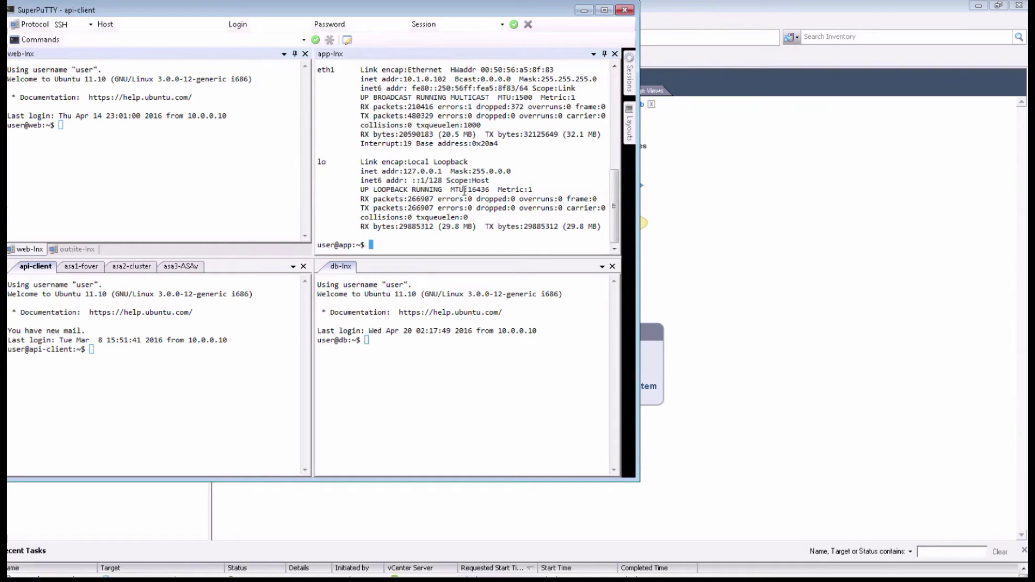
pyautogui.write('ping 10.1.0.1')
pyautogui.press('Return')
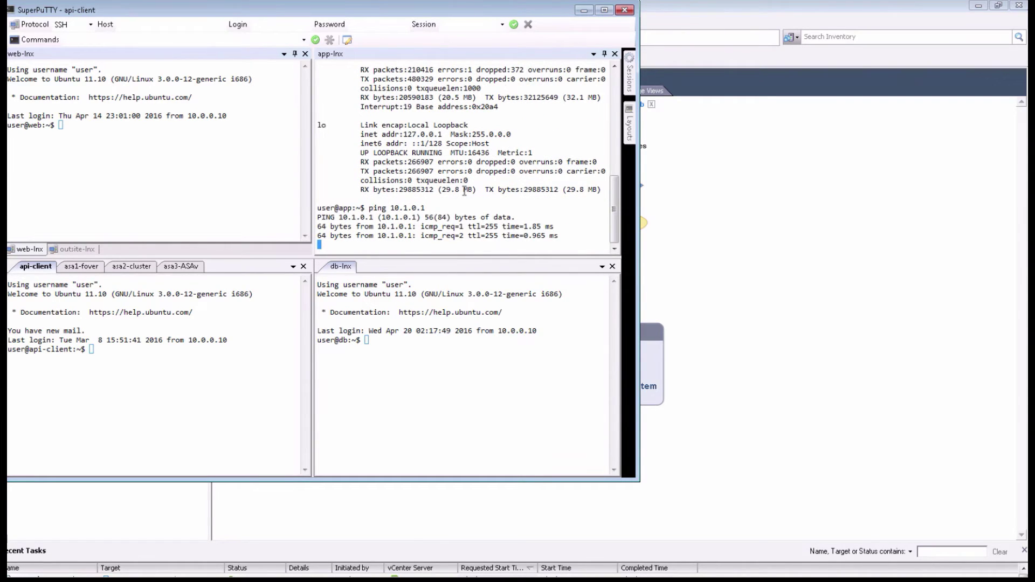
pyautogui.hotkey('ctrl', 'z')
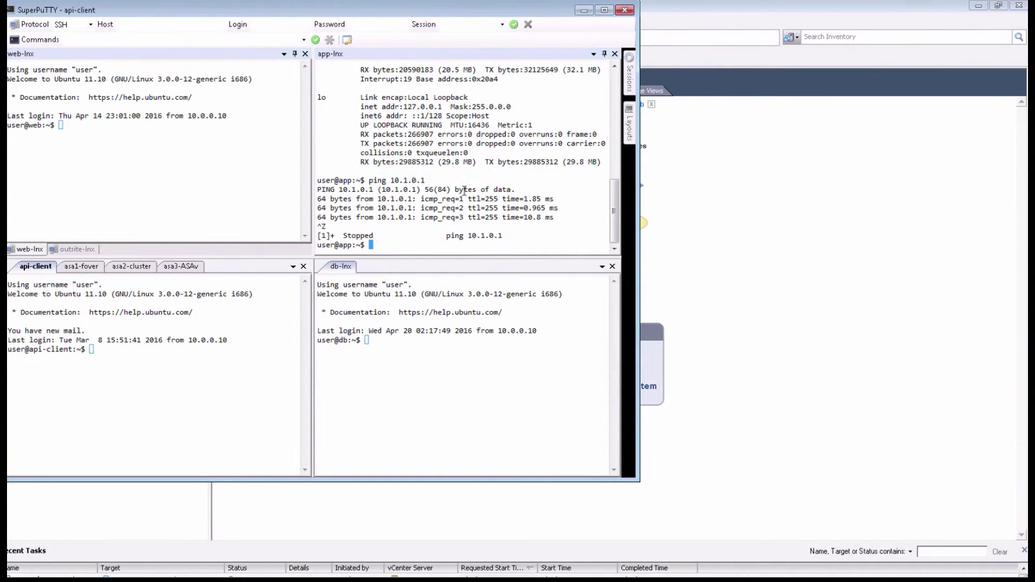
# Step: Enter ifconfig in the db-lnx session
pyautogui.write('ping')
pyautogui.click(382, 343)
pyautogui.write('ifconfig')
# Step: Show the db server's interfaces and ping 10.2.0.1, stopping it with Ctrl+Z
pyautogui.press('Return')
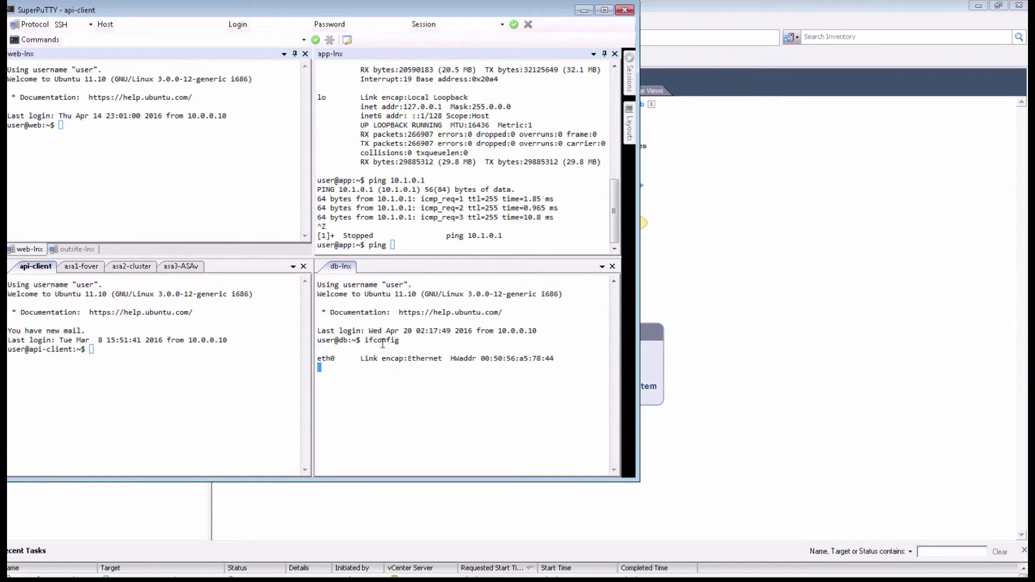
pyautogui.press('Return')
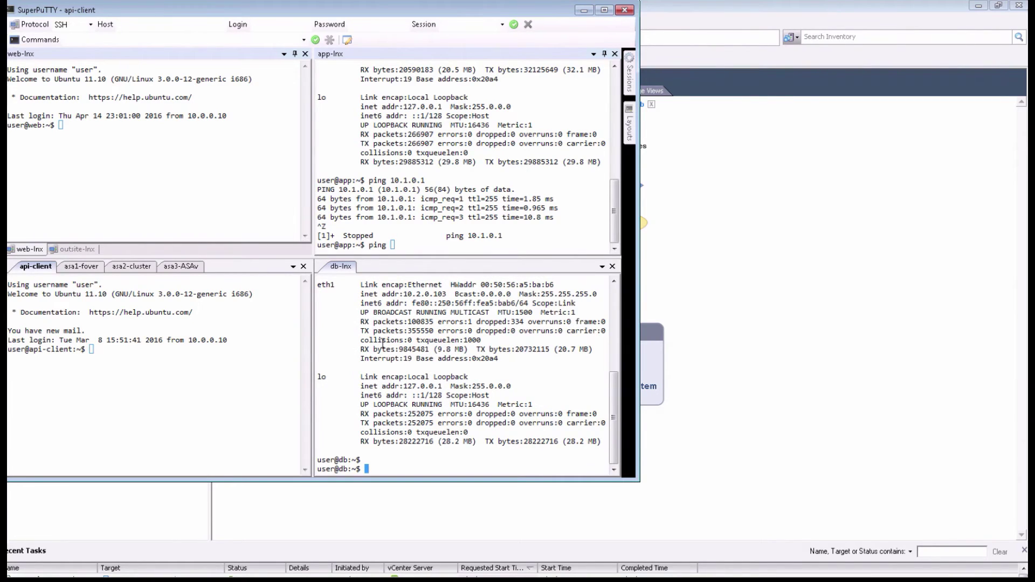
pyautogui.write('ping 10.2.0.1')
pyautogui.press('Return')
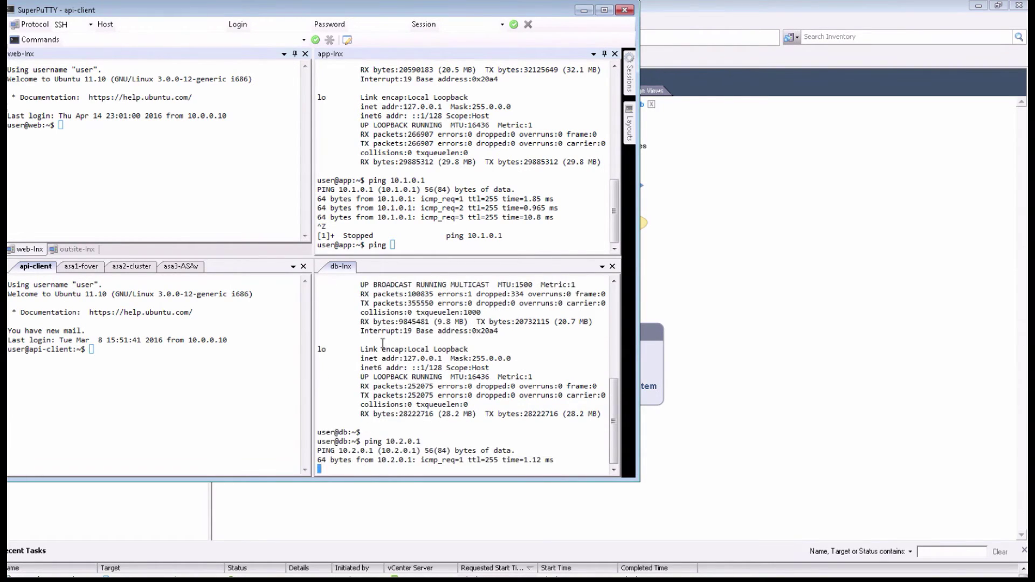
pyautogui.hotkey('ctrl', 'z')
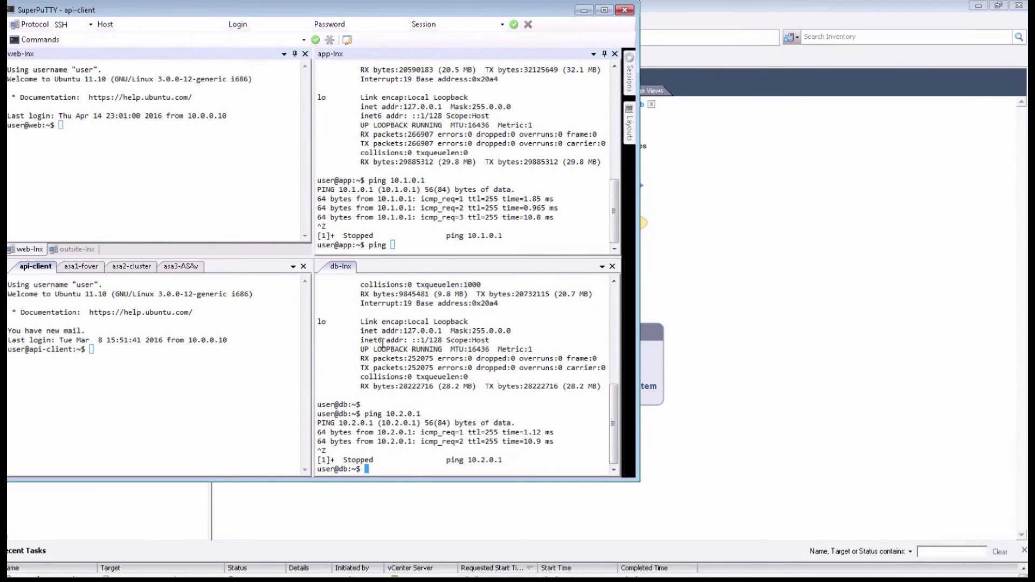
# Step: Ping 10.2.0.103 from app-lnx and 10.1.0.102 from db-lnx
pyautogui.click(404, 245)
pyautogui.write('ping 10.2.0.103')
pyautogui.press('Return')
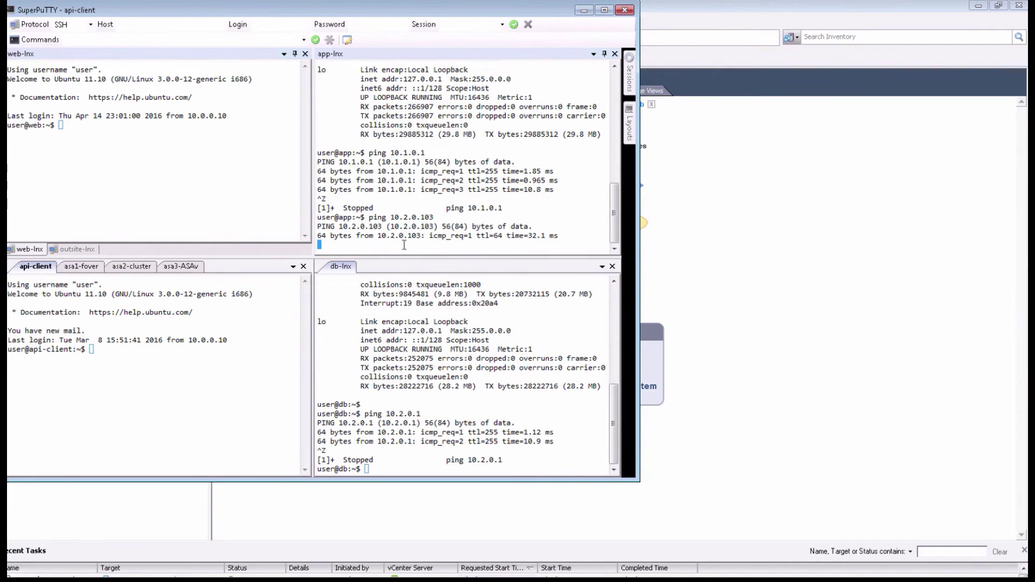
pyautogui.click(388, 468)
pyautogui.write('ping ')
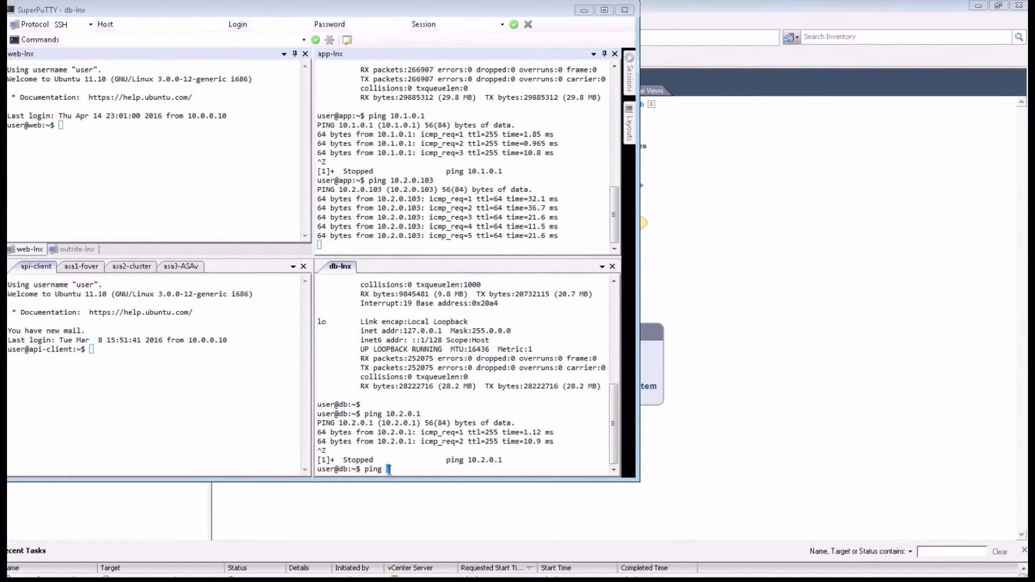
pyautogui.write('10.0.')
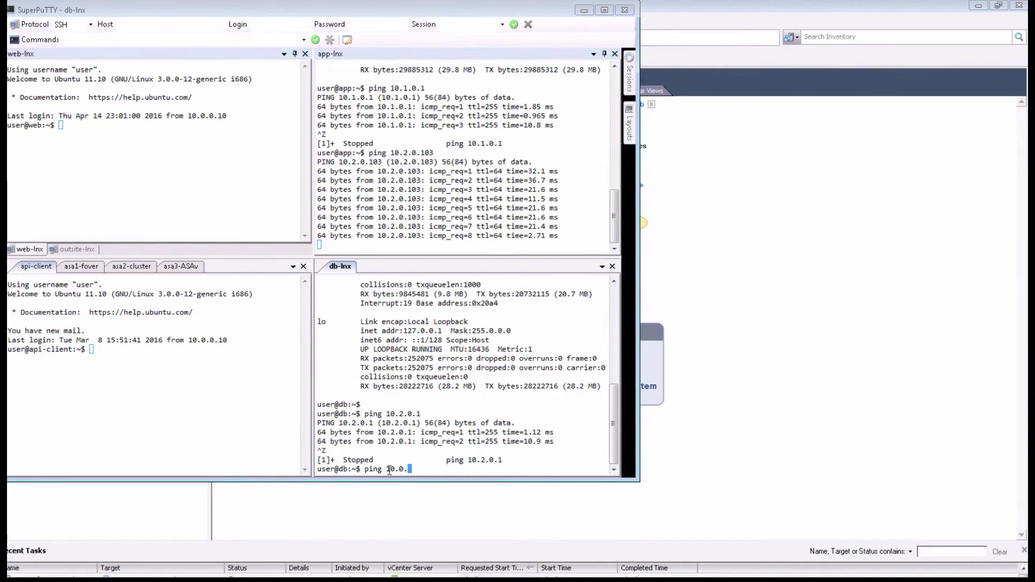
pyautogui.press('BackSpace')
pyautogui.press('BackSpace')
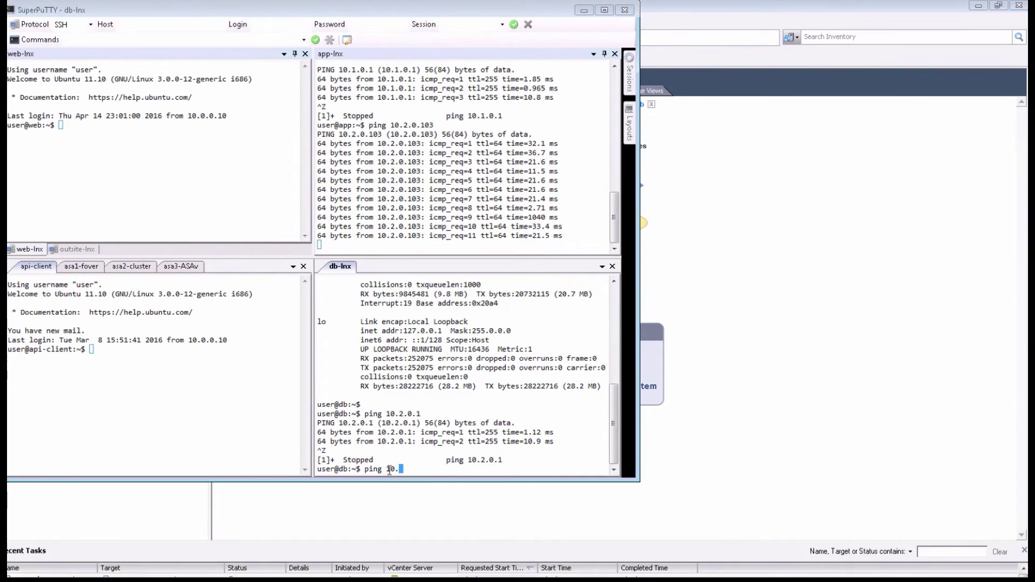
pyautogui.write('1')
pyautogui.write('.0.102')
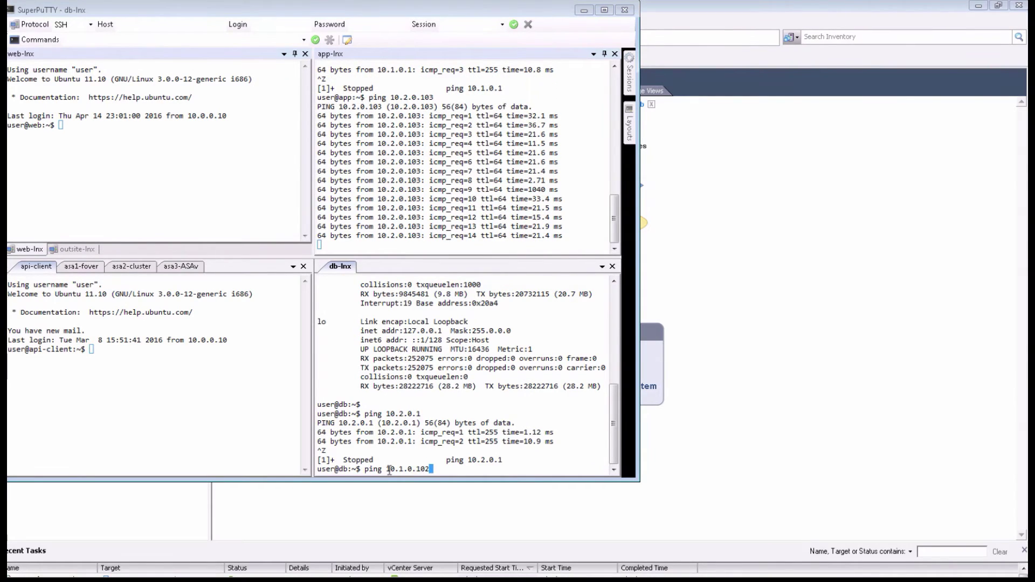
pyautogui.press('Return')
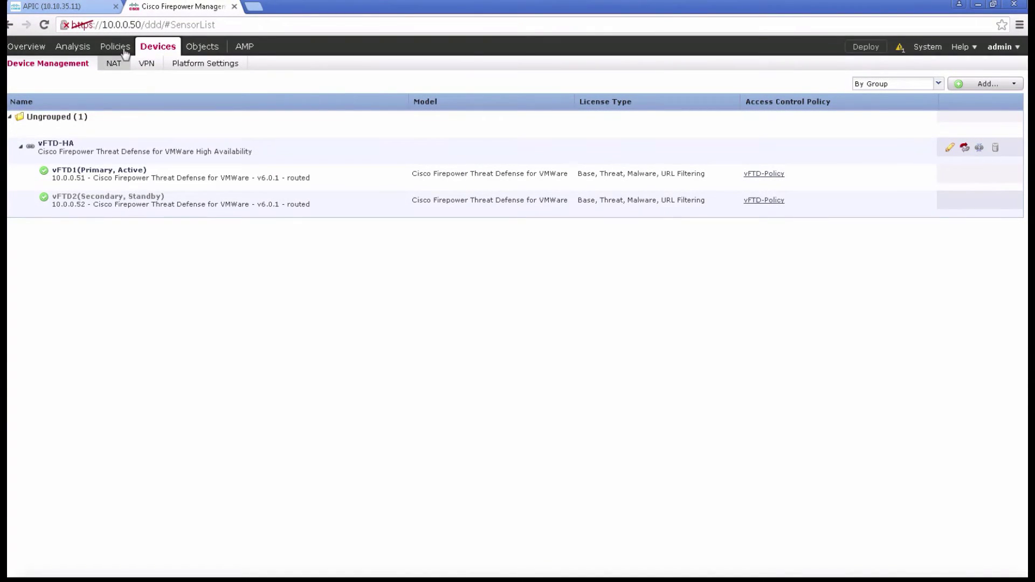
# Step: Open vFTD-Policy for editing from the Policies > Access Control list
pyautogui.moveTo(123, 52)
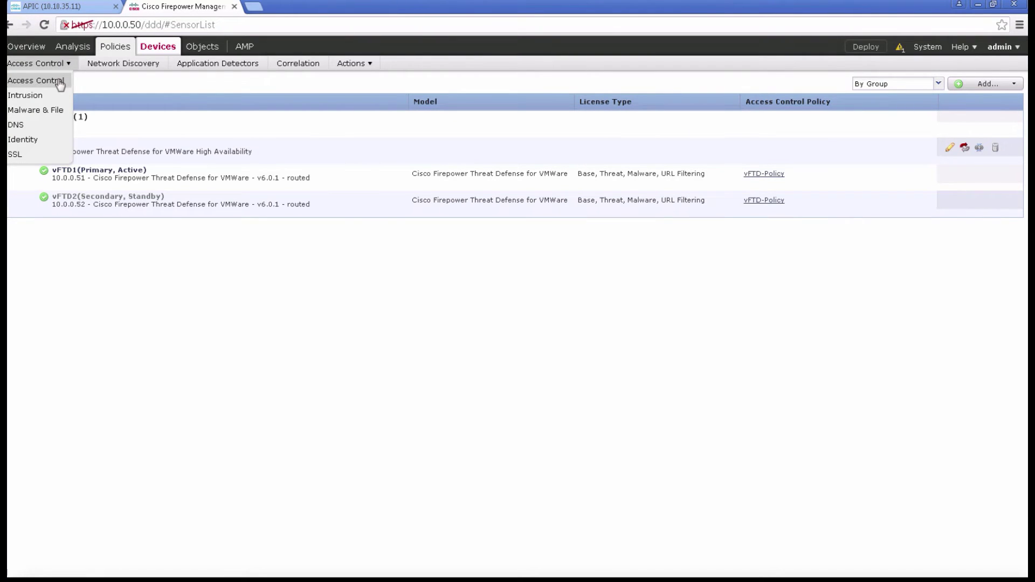
pyautogui.click(59, 82)
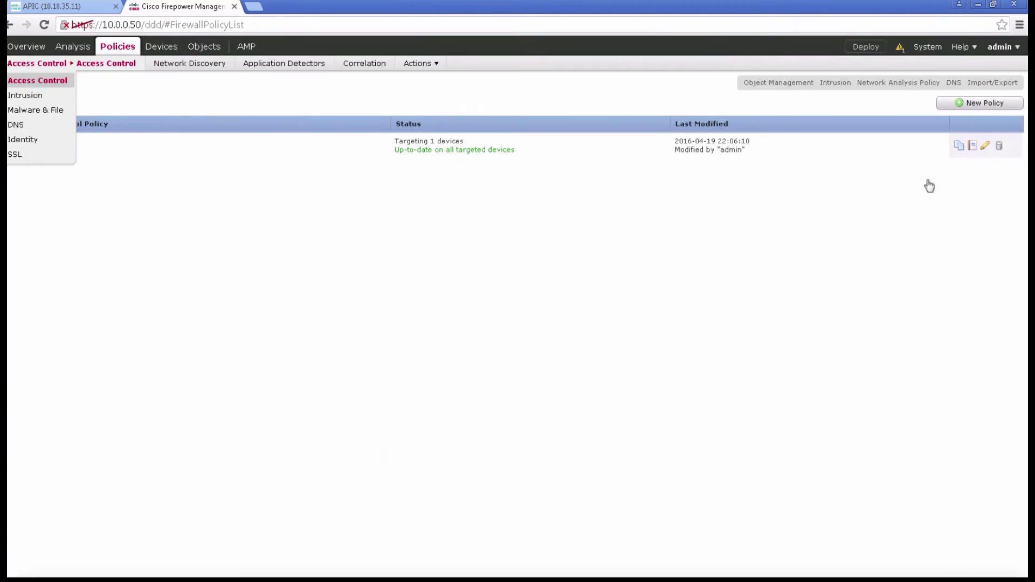
pyautogui.click(986, 145)
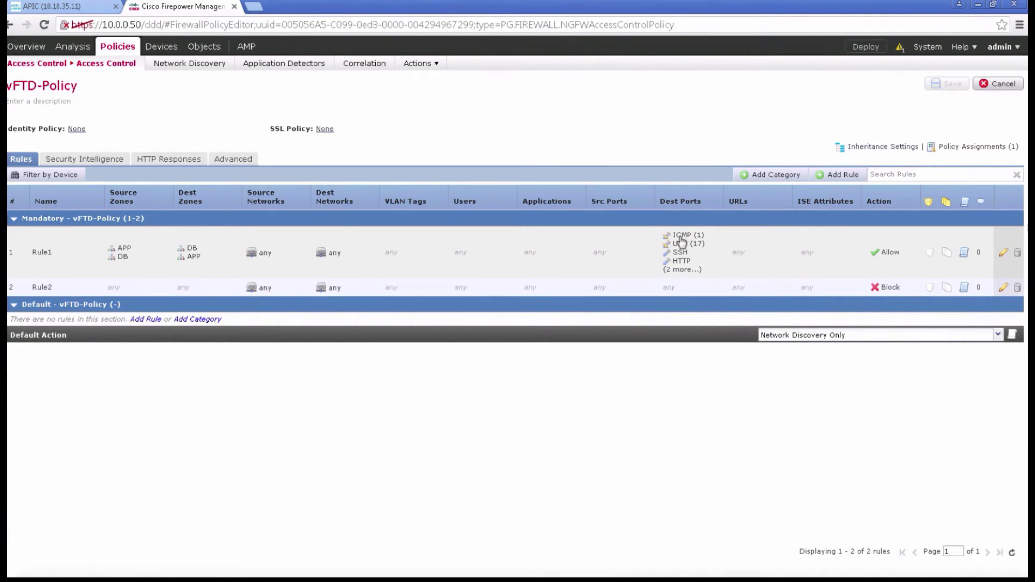
# Step: Start a new access rule named Rule0 with action Block
pyautogui.click(821, 180)
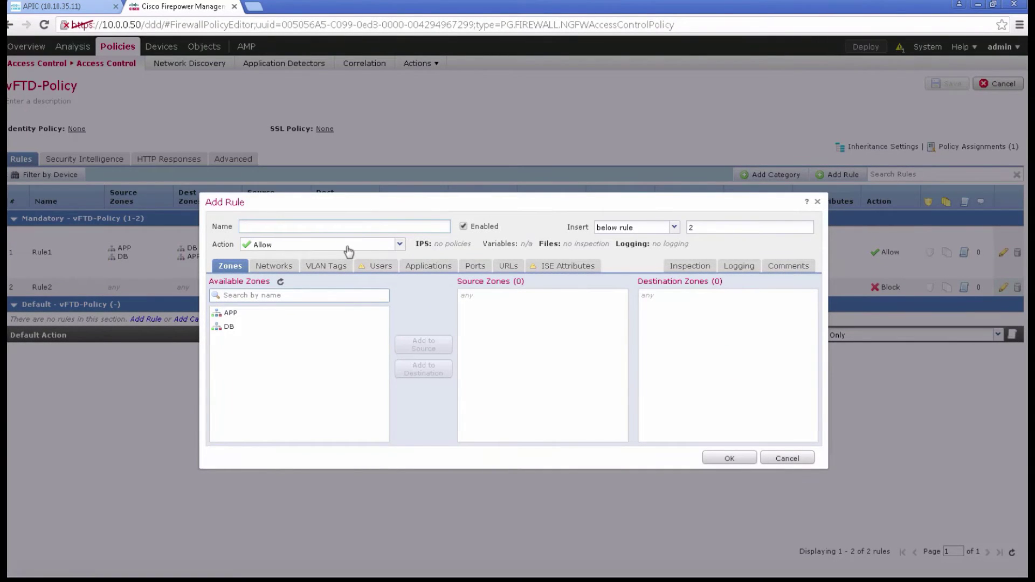
pyautogui.click(348, 251)
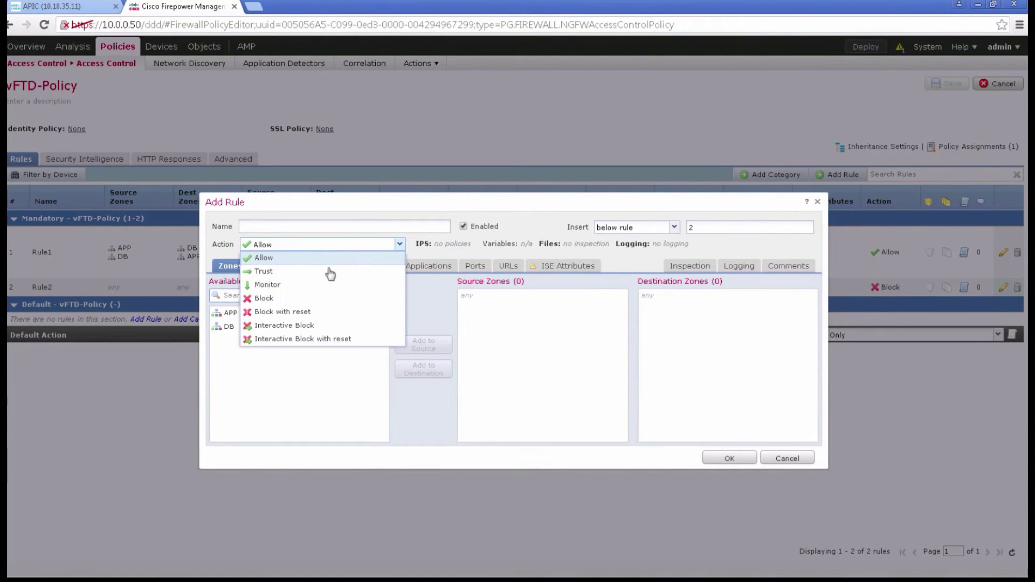
pyautogui.click(315, 298)
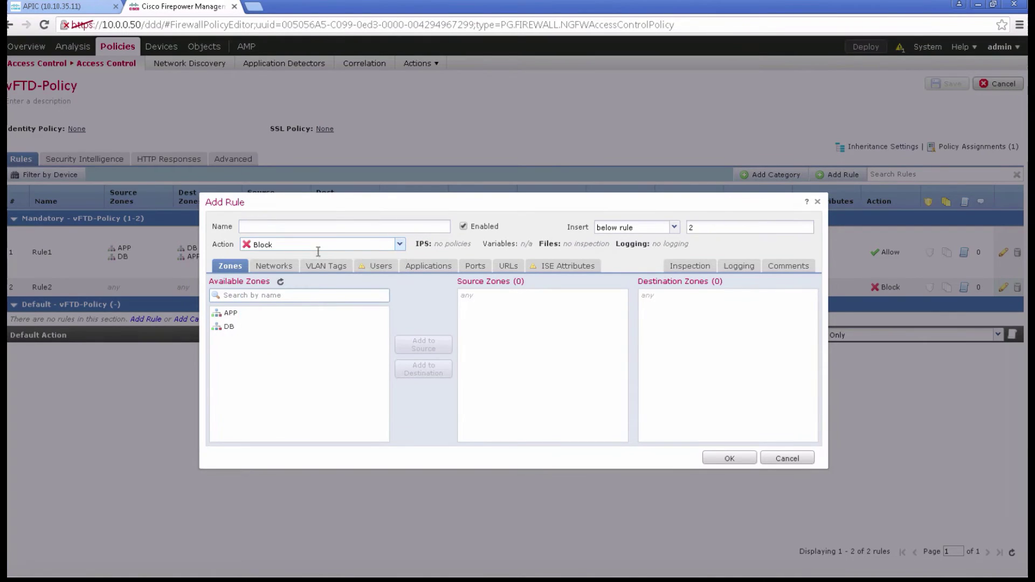
pyautogui.click(332, 228)
pyautogui.write('Rule0')
# Step: Add ICMP (any type) as destination port and log at connection beginning to Event Viewer
pyautogui.click(478, 271)
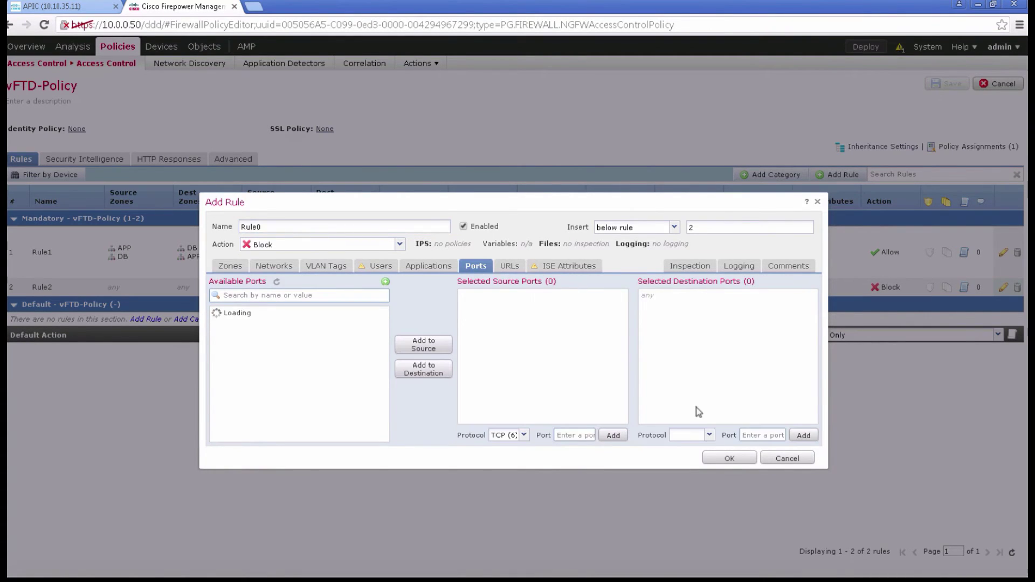
pyautogui.click(690, 437)
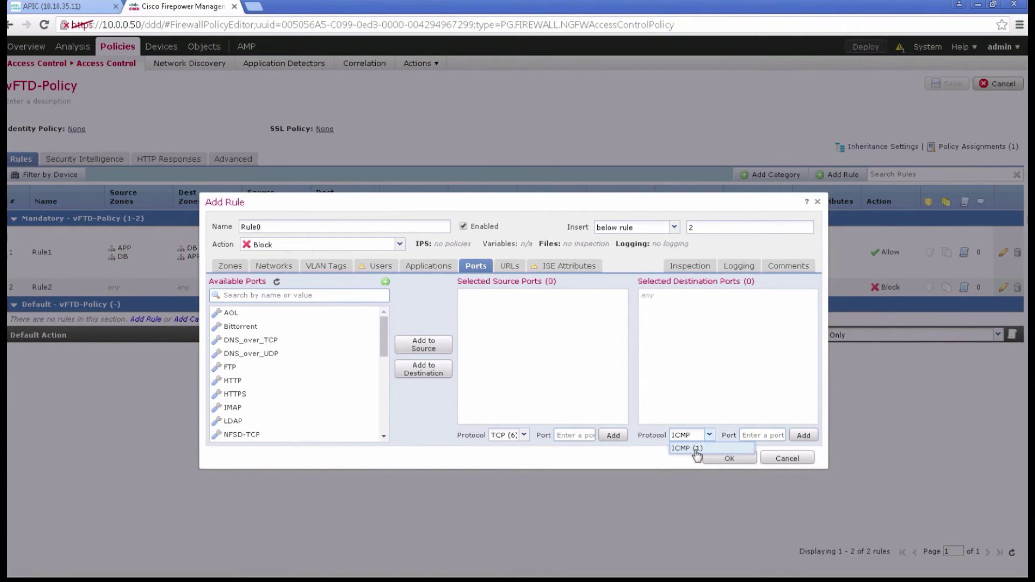
pyautogui.click(694, 454)
pyautogui.click(509, 363)
pyautogui.click(753, 267)
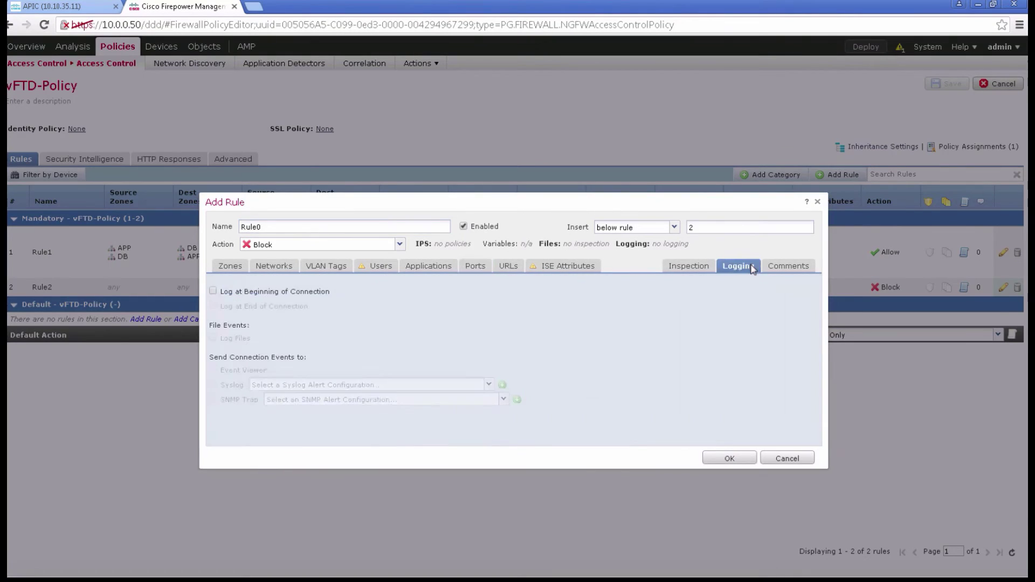
pyautogui.click(307, 294)
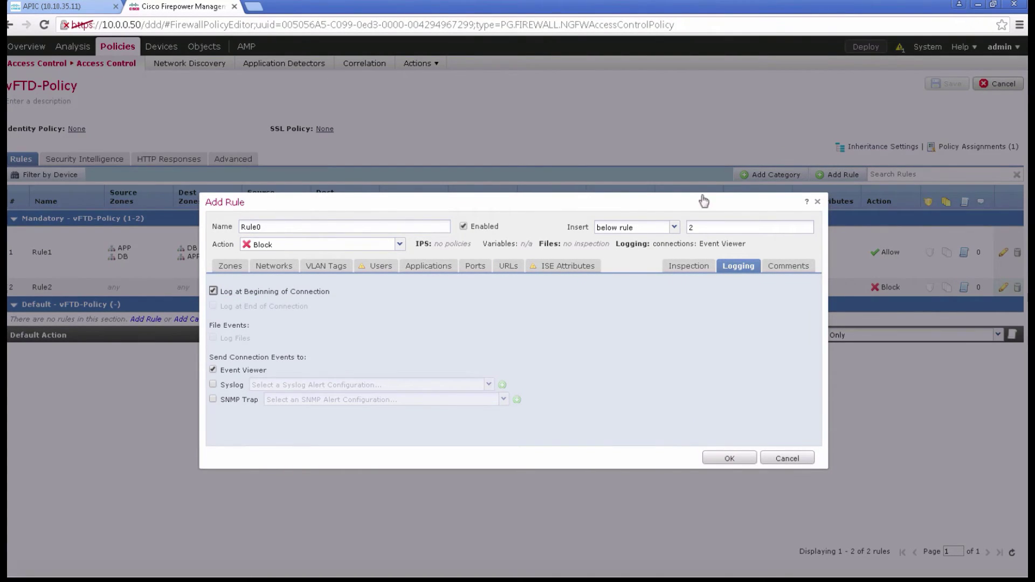
# Step: Insert the rule below rule 1 and add it to the policy
pyautogui.click(675, 228)
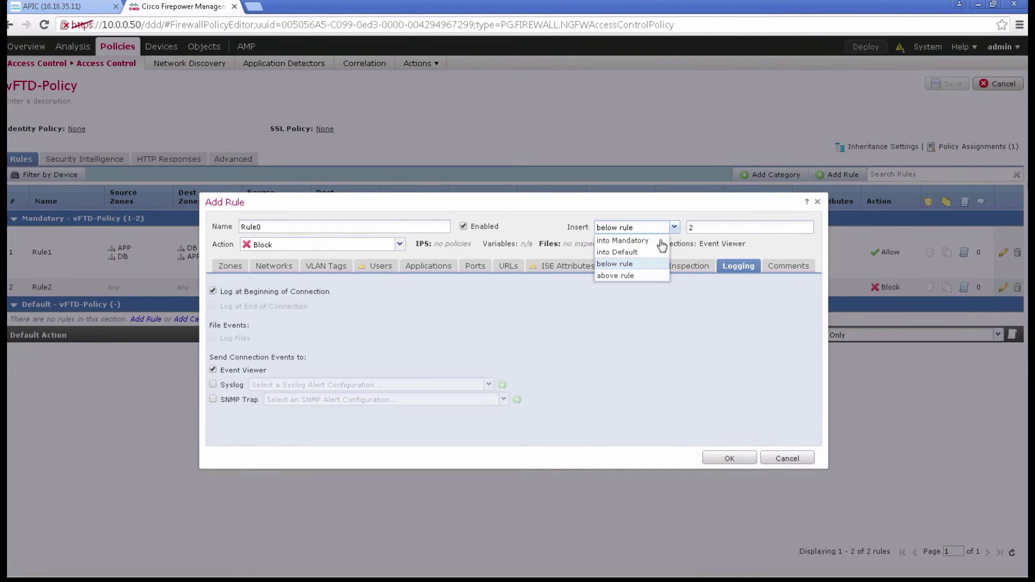
pyautogui.click(650, 268)
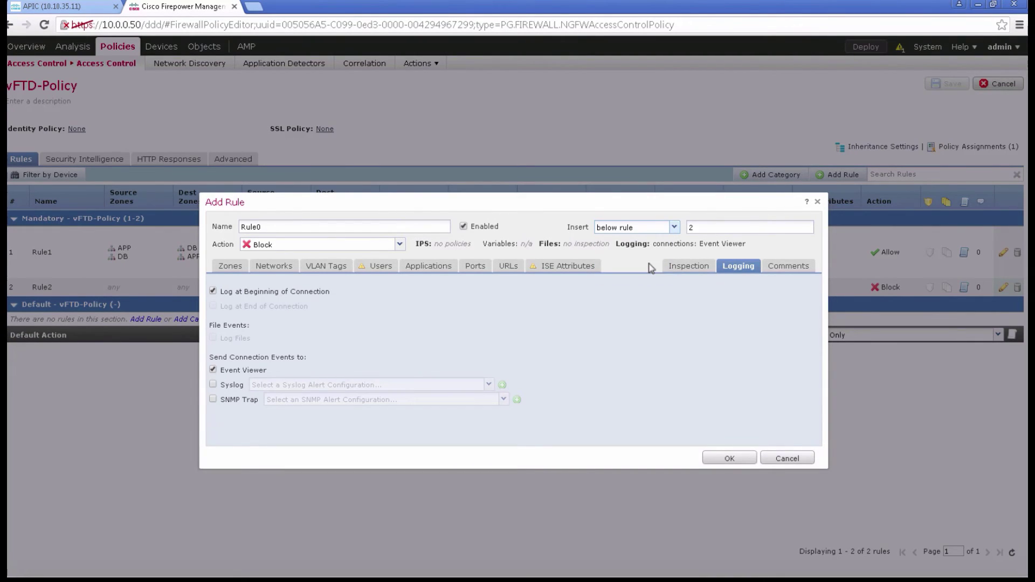
pyautogui.moveTo(716, 233); pyautogui.dragTo(674, 232)
pyautogui.write('1')
pyautogui.click(730, 459)
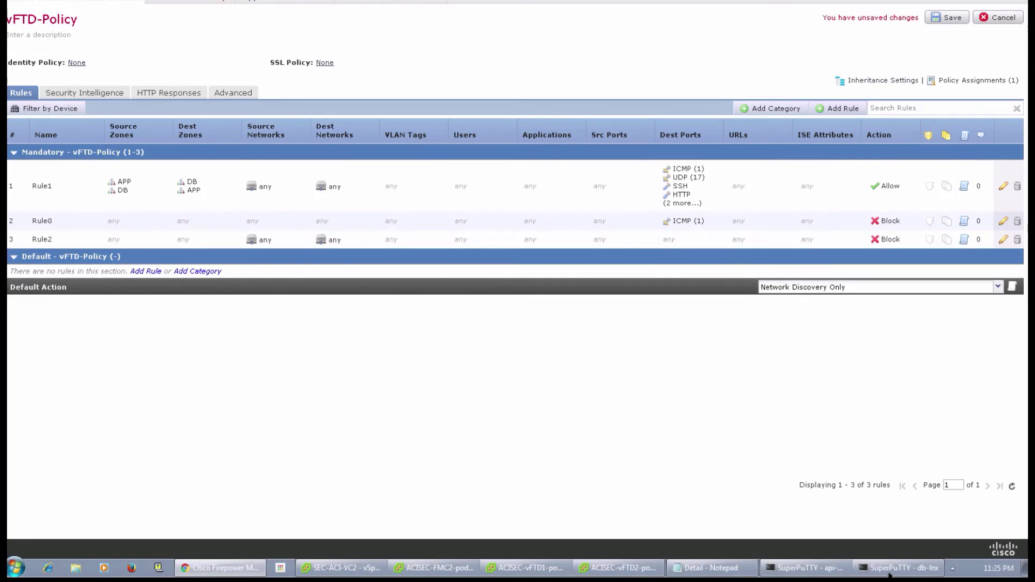
# Step: Check the terminal sessions with running pings, then return to the vFTD-Policy rules page
pyautogui.moveTo(820, 581)
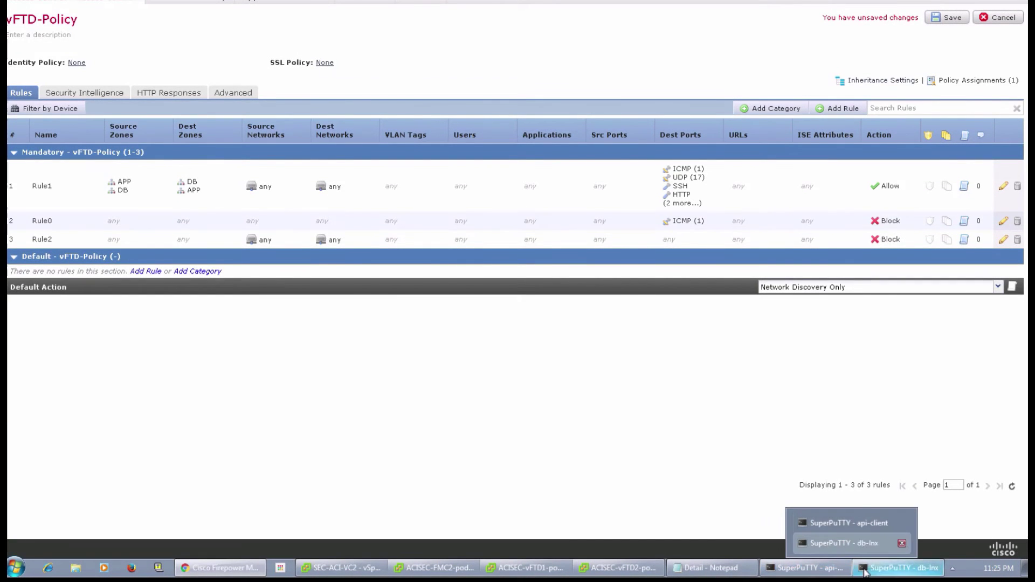
pyautogui.click(845, 543)
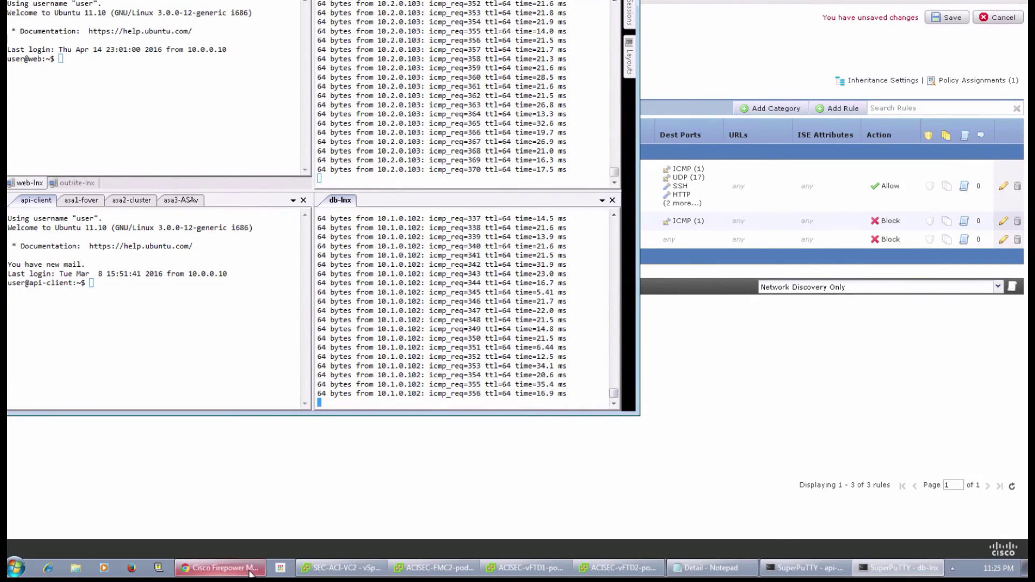
pyautogui.click(224, 567)
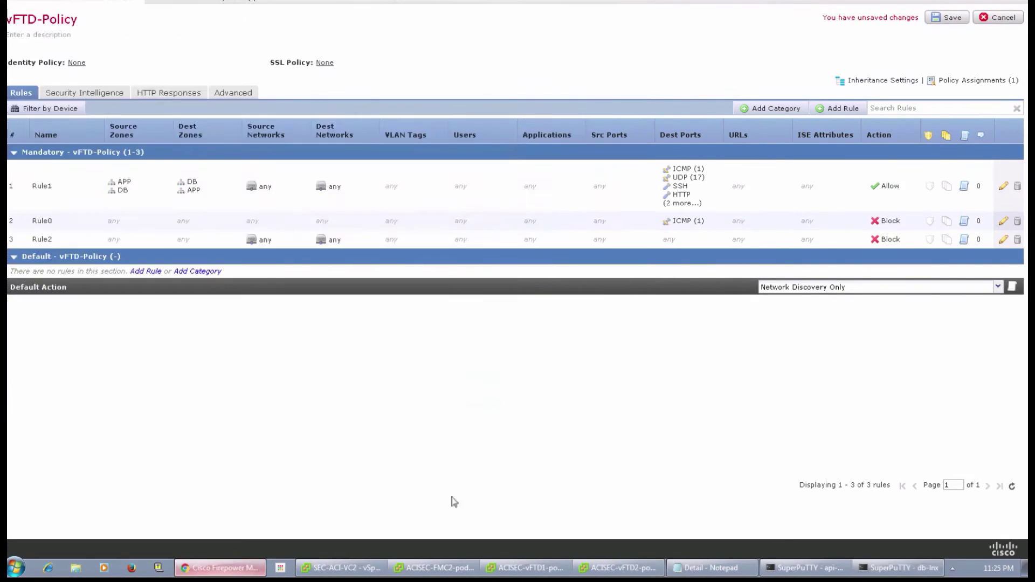
# Step: Save the policy, drag Rule0 above Rule1, and save again
pyautogui.click(939, 18)
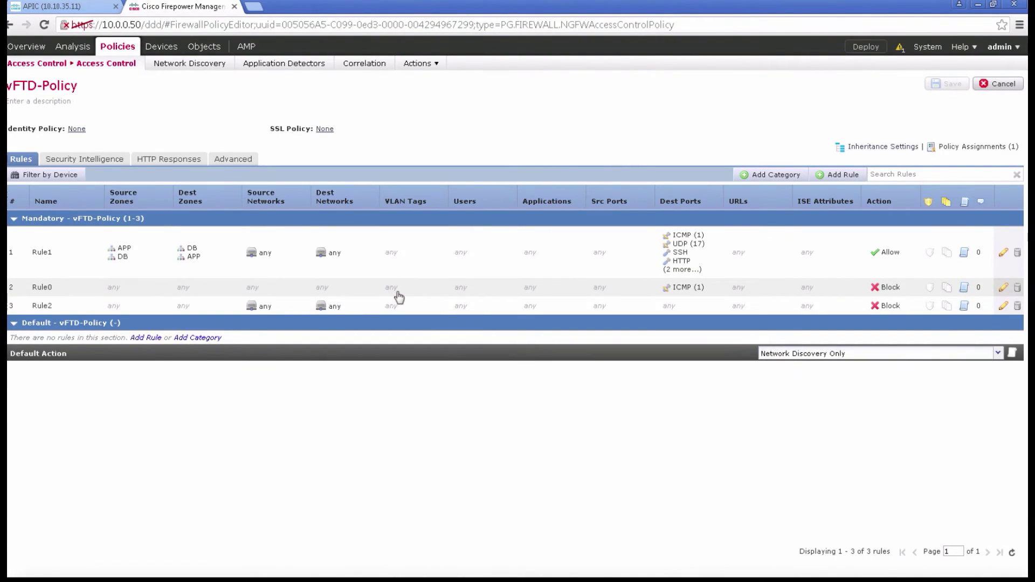
pyautogui.moveTo(399, 298); pyautogui.dragTo(405, 238)
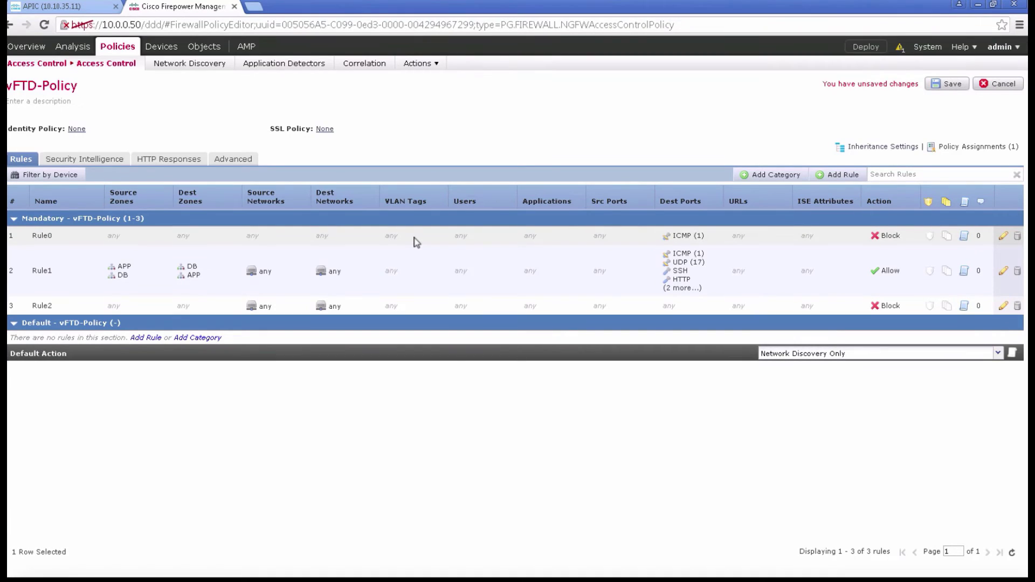
pyautogui.click(952, 86)
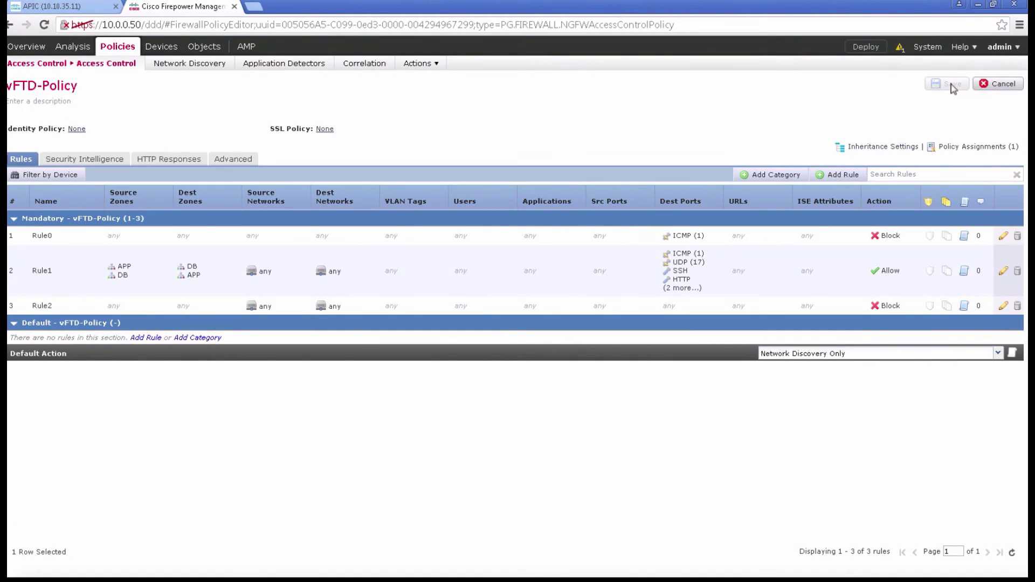
# Step: Deploy the updated vFTD-Policy to the vFTD-HA device
pyautogui.click(876, 47)
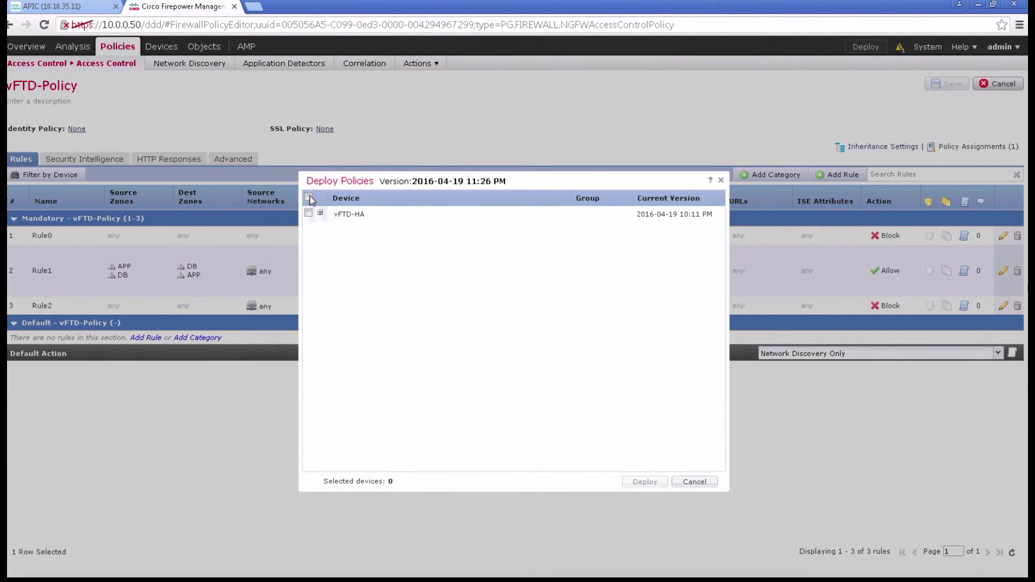
pyautogui.click(309, 199)
pyautogui.click(658, 485)
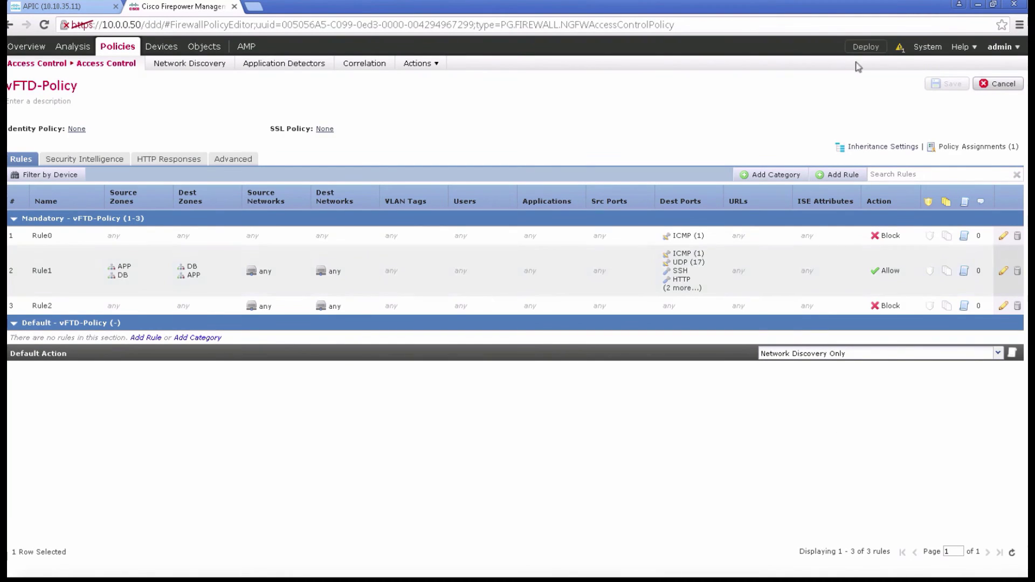
# Step: Check vFTD-HA deployment progress and glance at the ping terminals before returning to Firepower
pyautogui.click(867, 48)
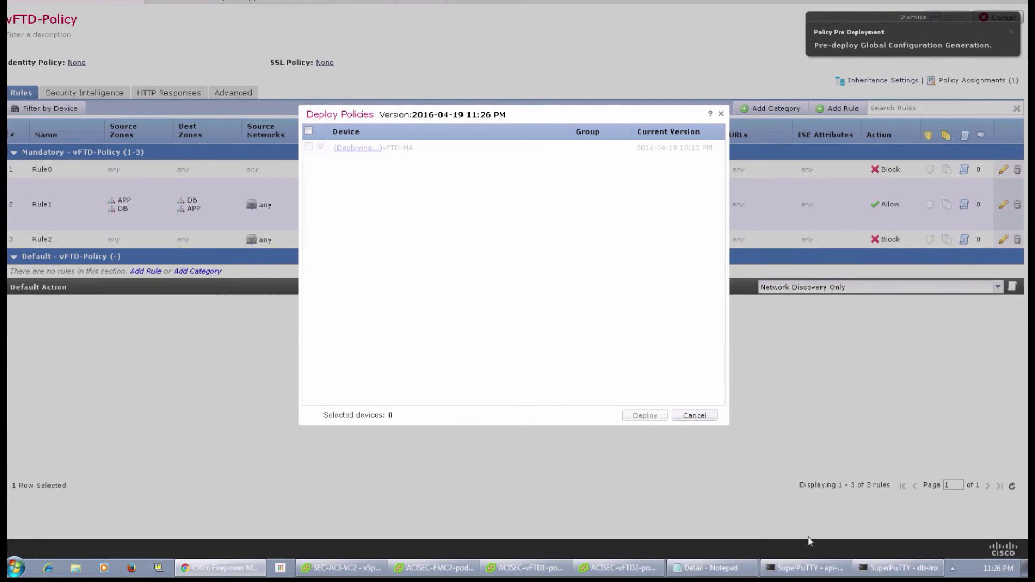
pyautogui.click(876, 573)
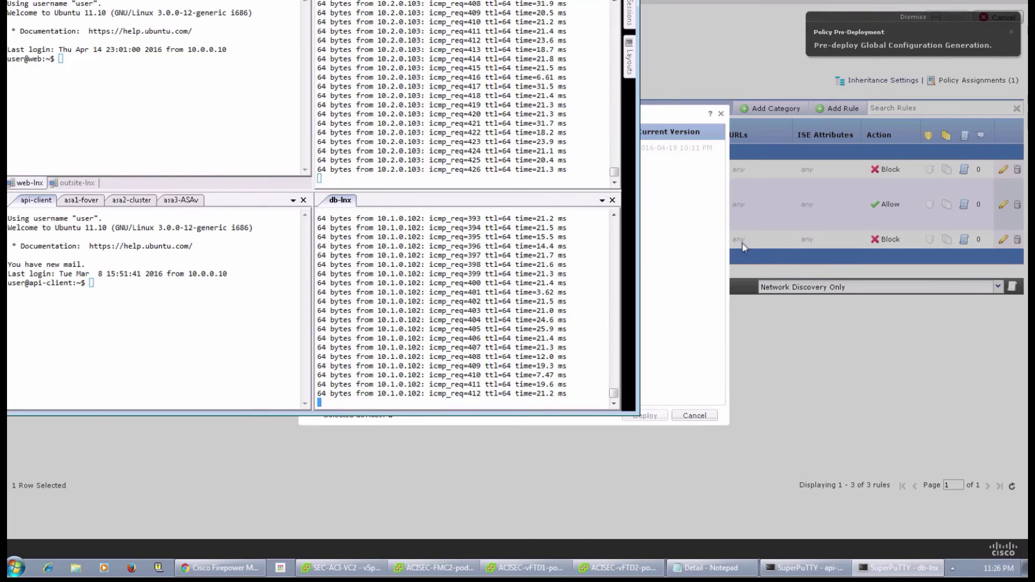
pyautogui.click(849, 380)
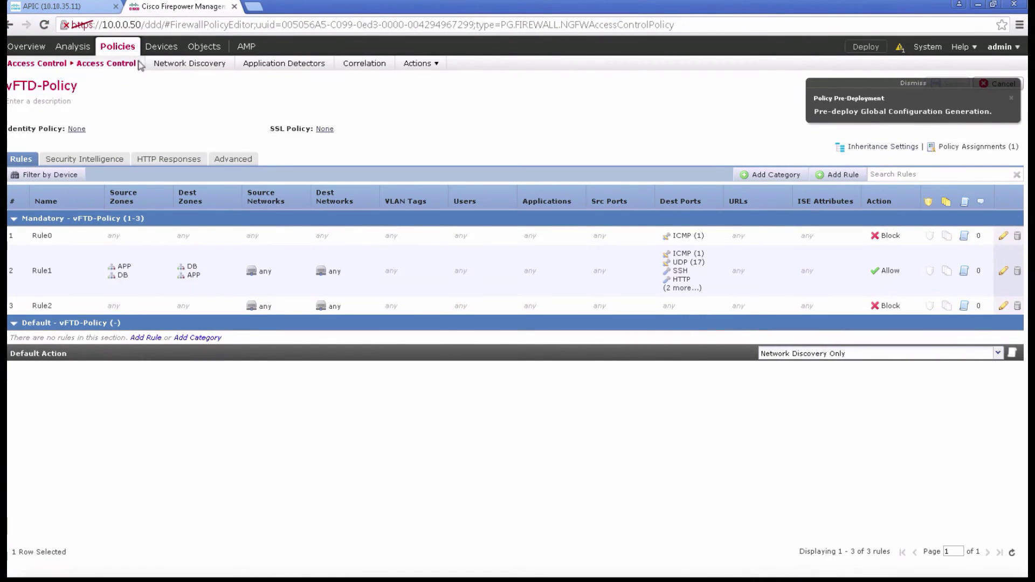
pyautogui.moveTo(126, 69)
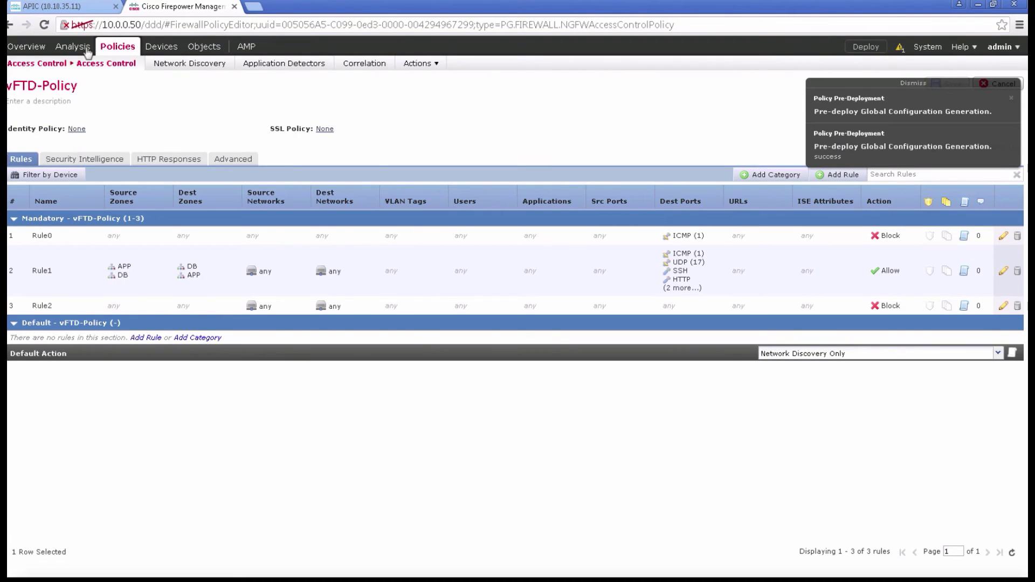
# Step: Open Analysis > Connections > Events to see the two blocked ICMP connections between 10.1.0.102 and 10.2.0.103
pyautogui.moveTo(86, 51)
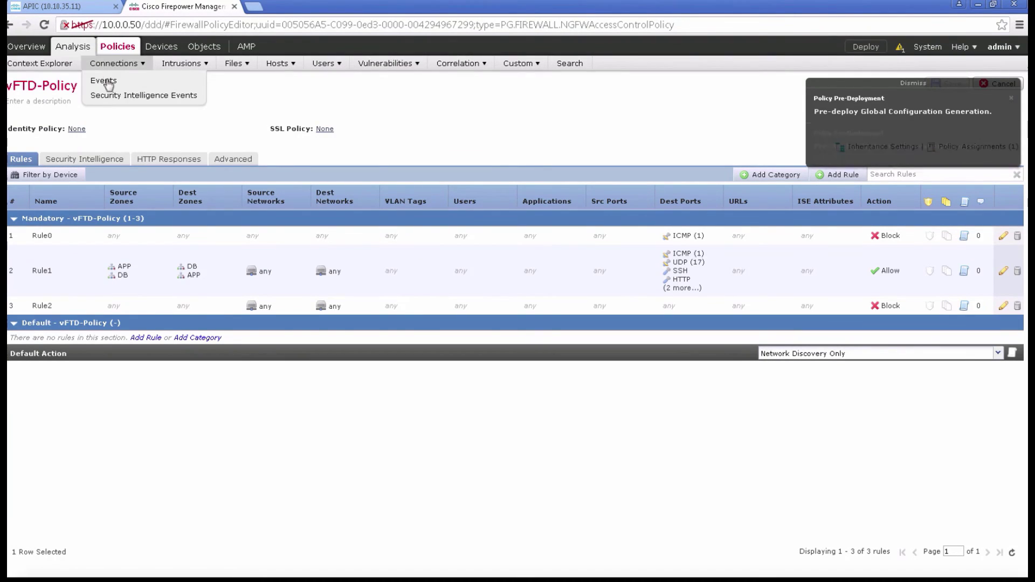
pyautogui.click(106, 82)
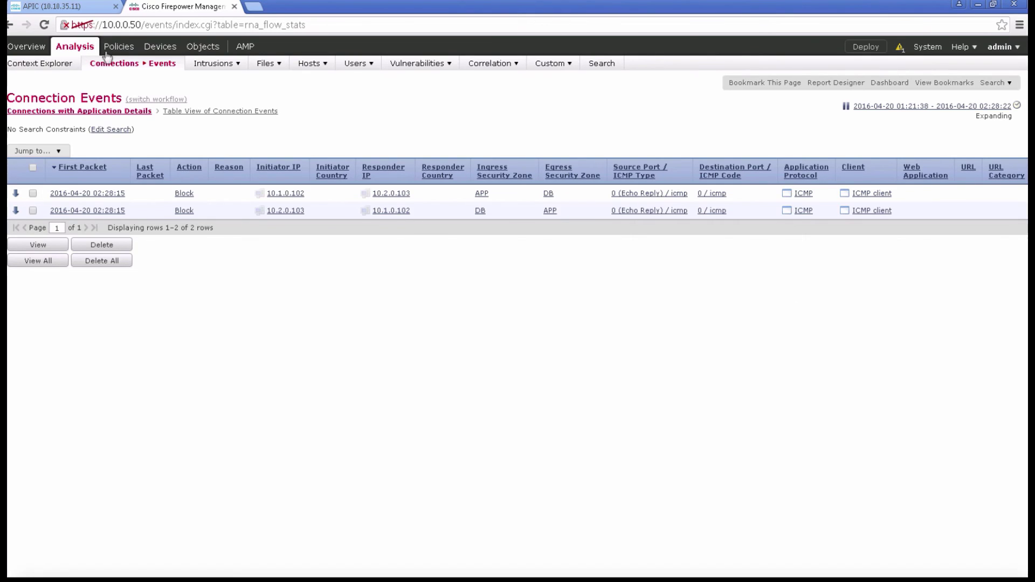
pyautogui.moveTo(119, 53)
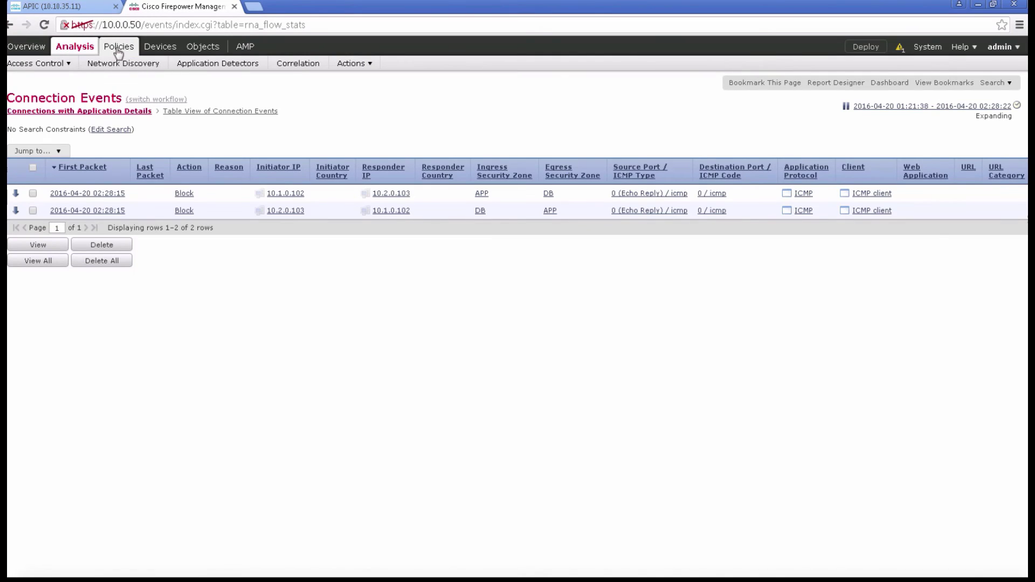